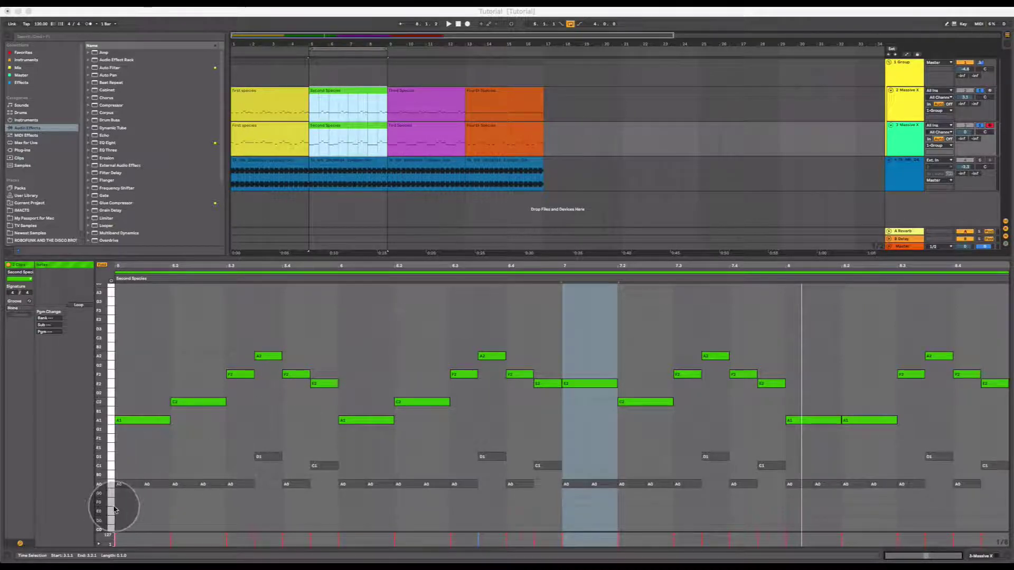
Switch between the melody (C2, F2) and bass notes, ending with the A0 bassline editable.
left_click(355, 435)
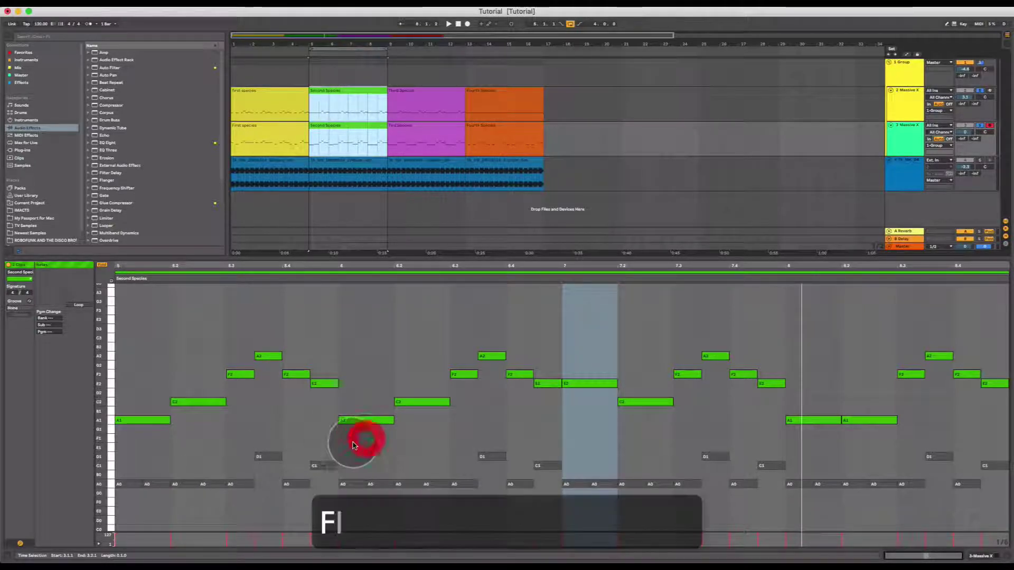
left_click(127, 485)
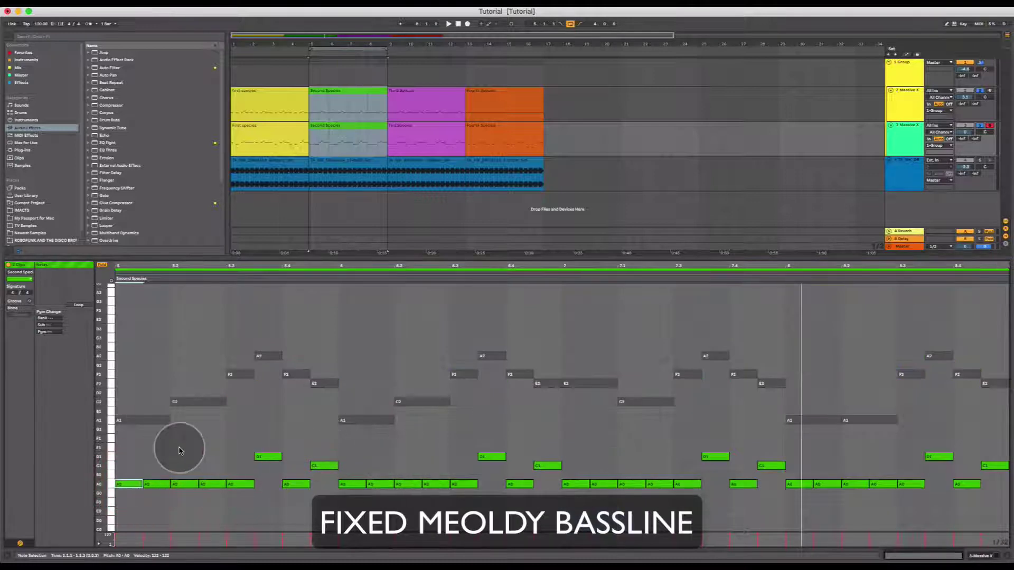
left_click(142, 421)
left_click(199, 403)
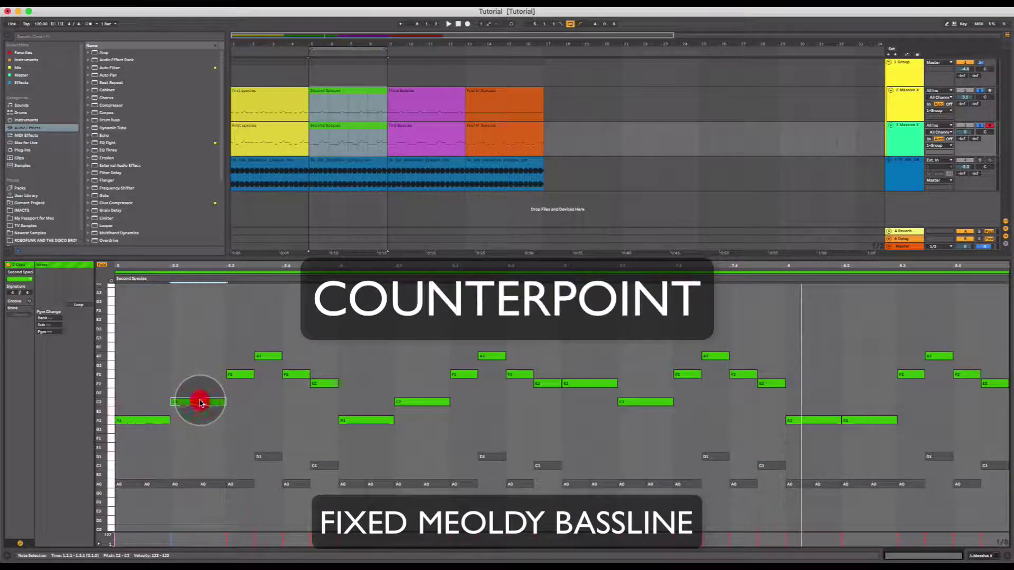
left_click(240, 374)
left_click(136, 497)
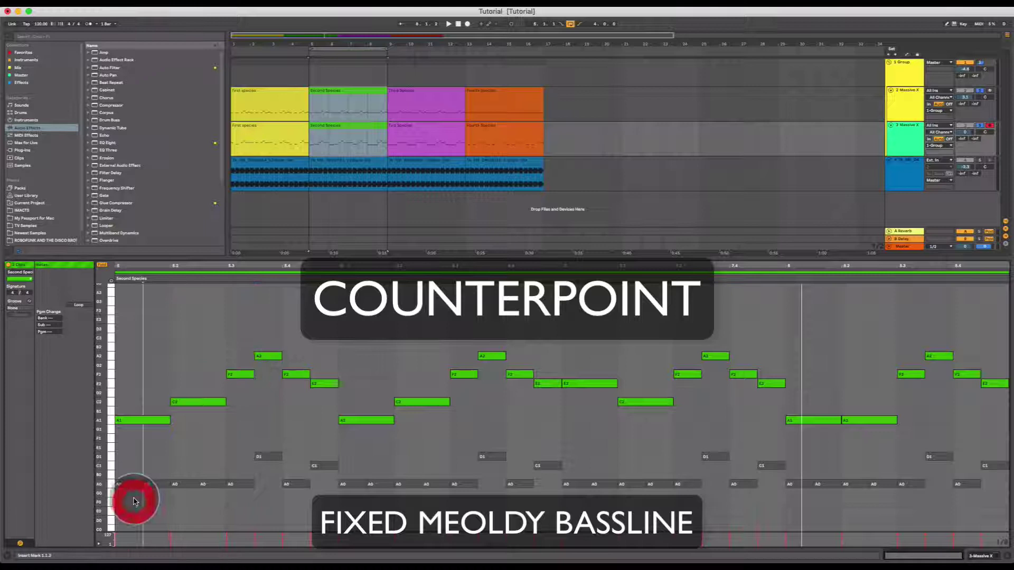
left_click(192, 402)
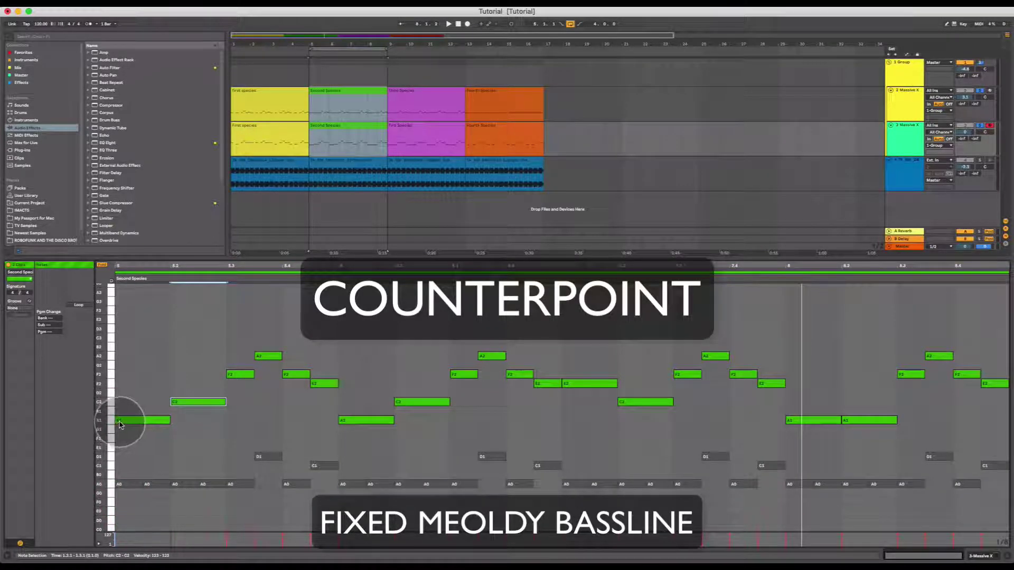
left_click(130, 482)
left_click(145, 484)
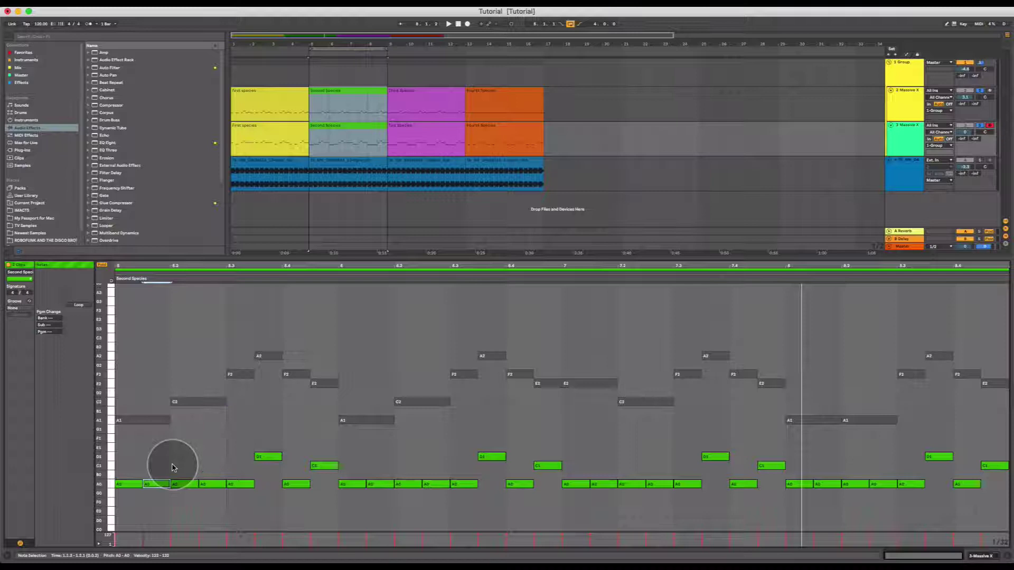
left_click_drag(241, 336, 324, 491)
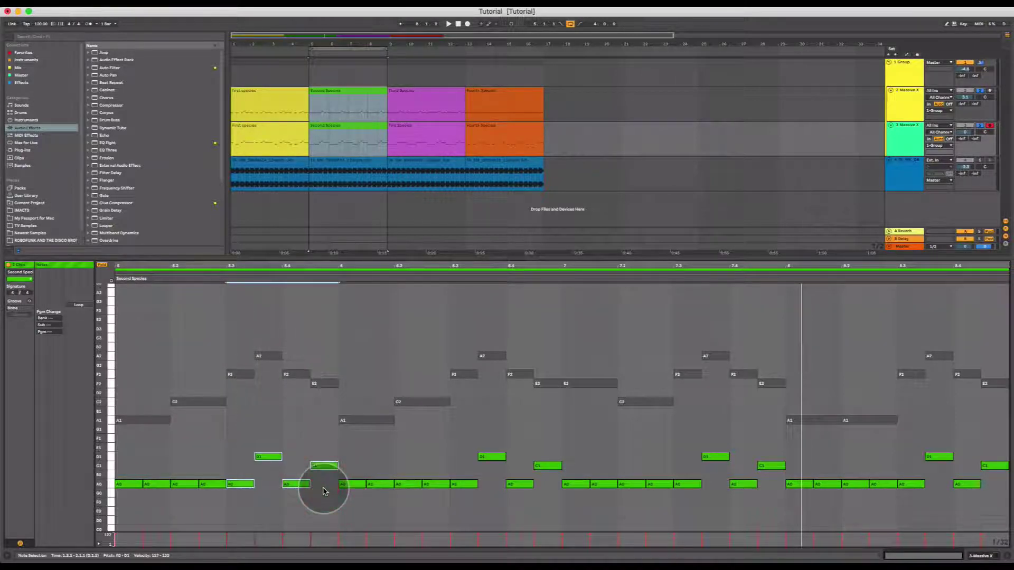
left_click(277, 437)
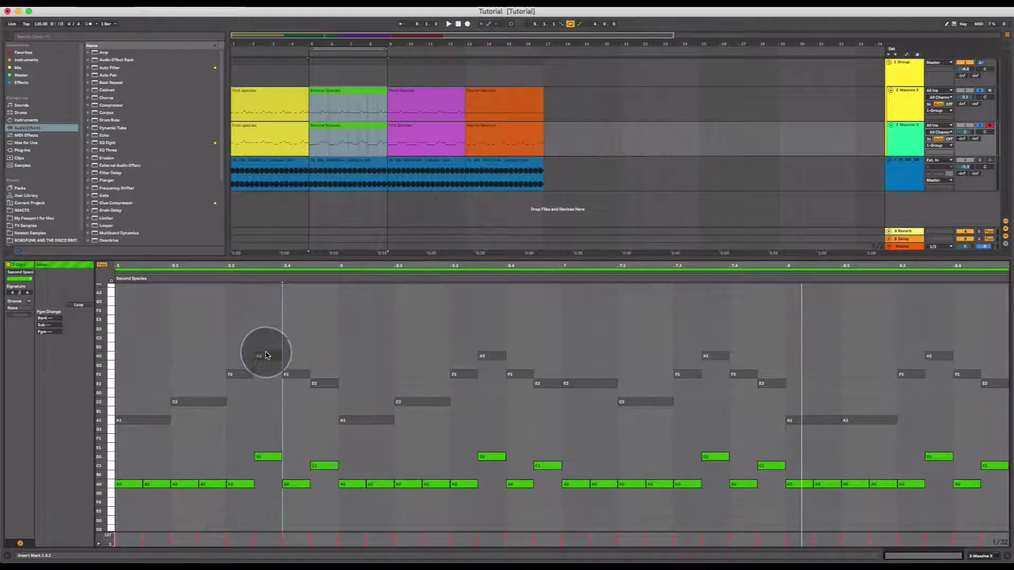
key("super+a")
mouse_move(266, 359)
left_mouse_down()
mouse_move(301, 383)
mouse_move(206, 389)
mouse_move(203, 402)
left_mouse_up()
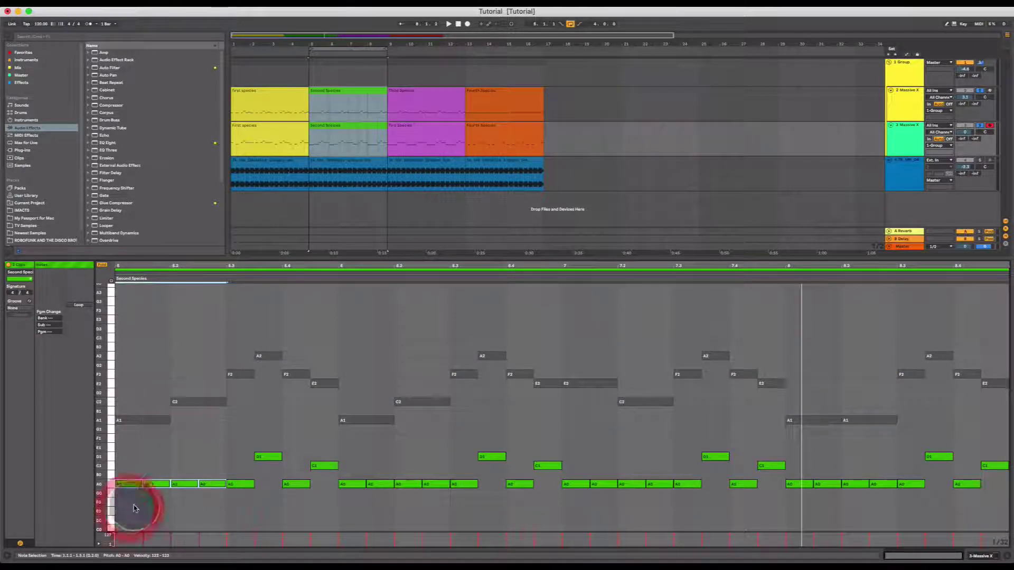
left_click_drag(132, 502, 224, 482)
left_click_drag(344, 496, 442, 391)
left_click_drag(568, 498, 659, 380)
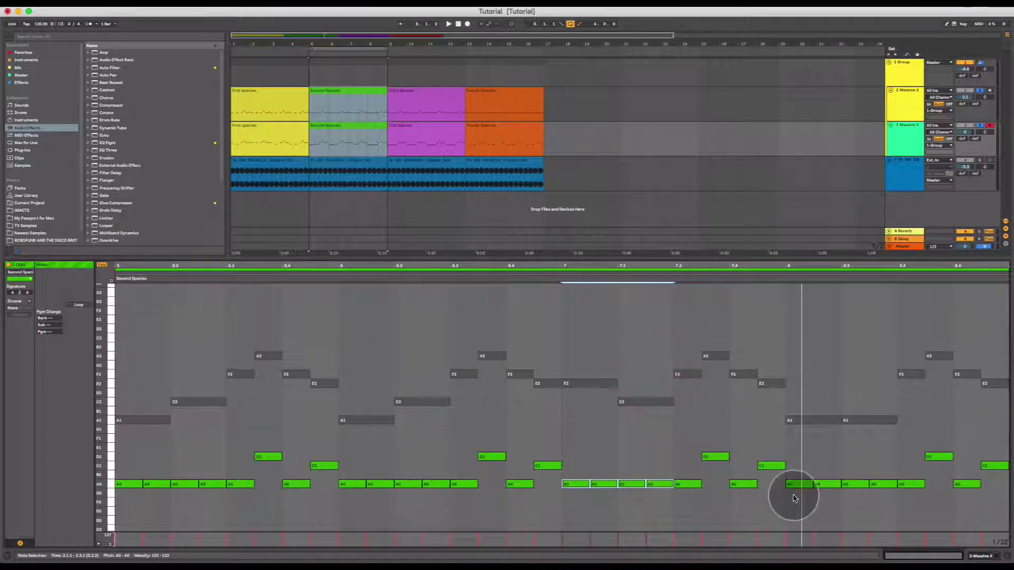
mouse_move(794, 497)
left_mouse_down()
mouse_move(894, 398)
mouse_move(884, 391)
left_mouse_up()
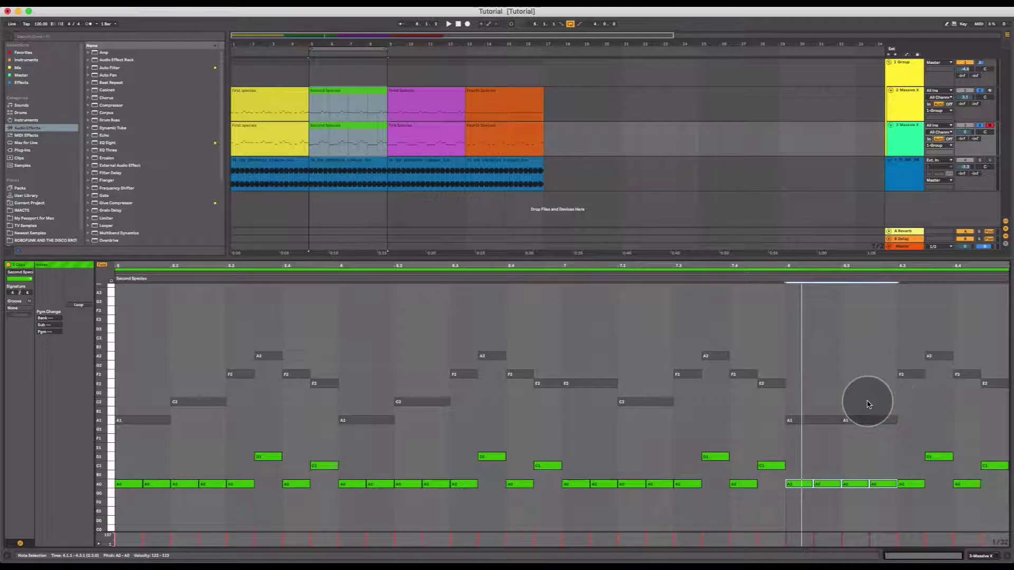
left_click(868, 404)
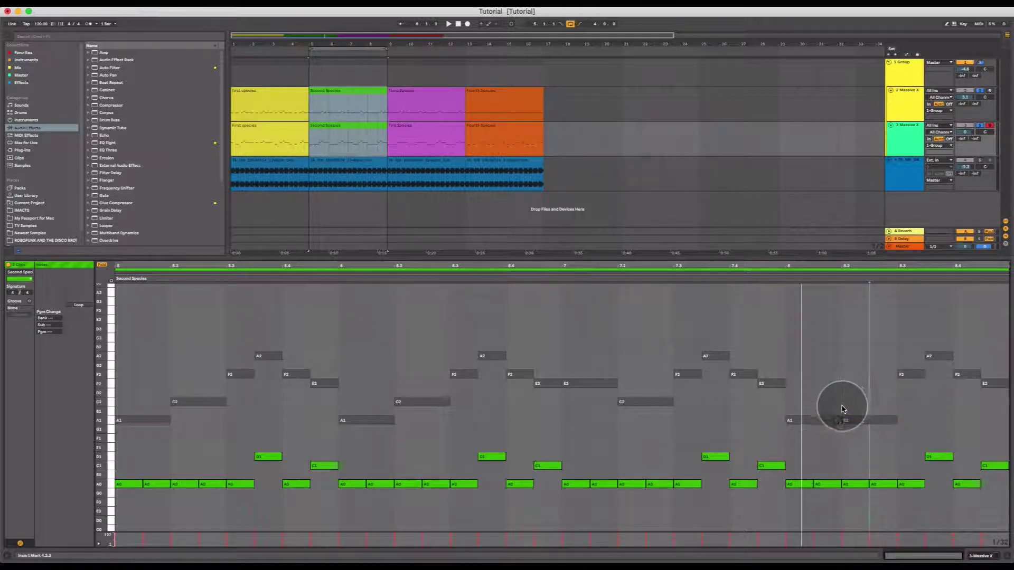
key("super+a")
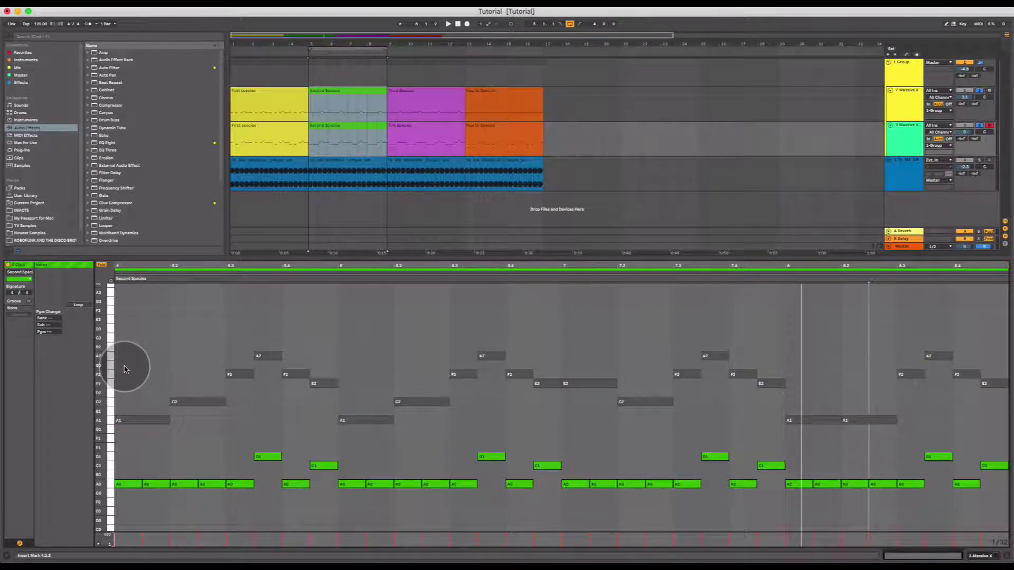
left_click_drag(119, 364, 206, 505)
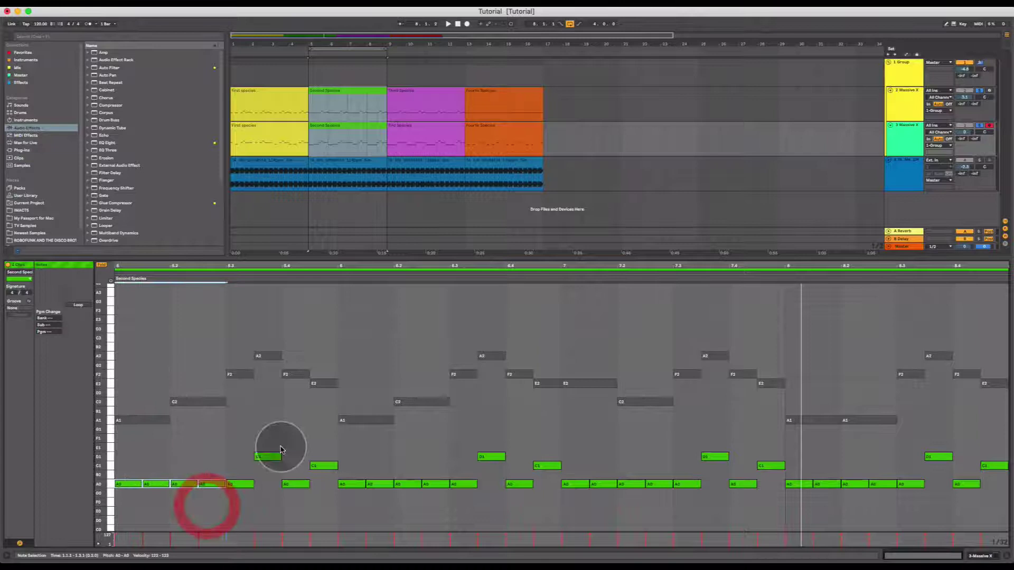
left_click_drag(362, 290, 419, 493)
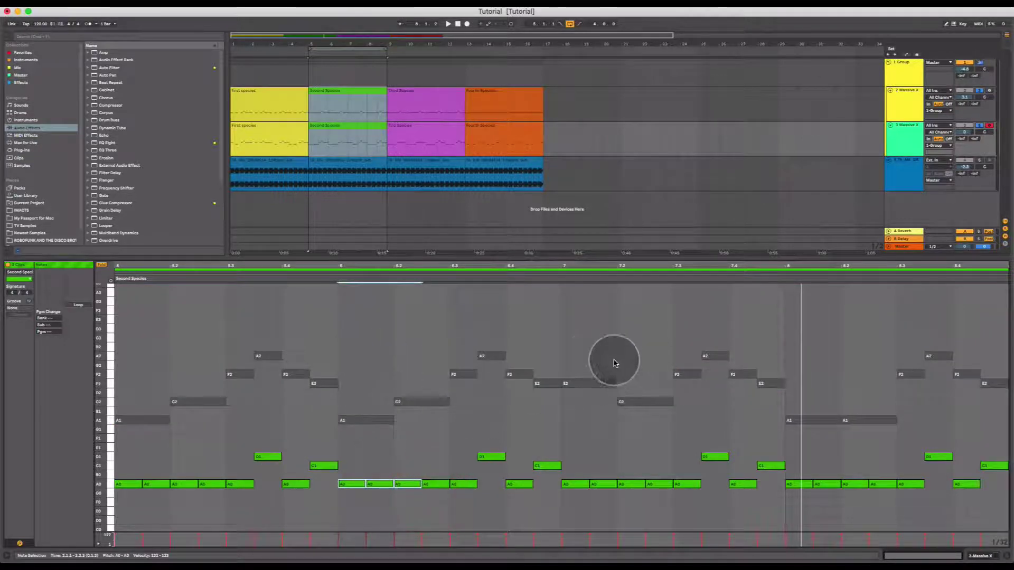
left_click_drag(577, 350, 657, 512)
left_click(799, 381)
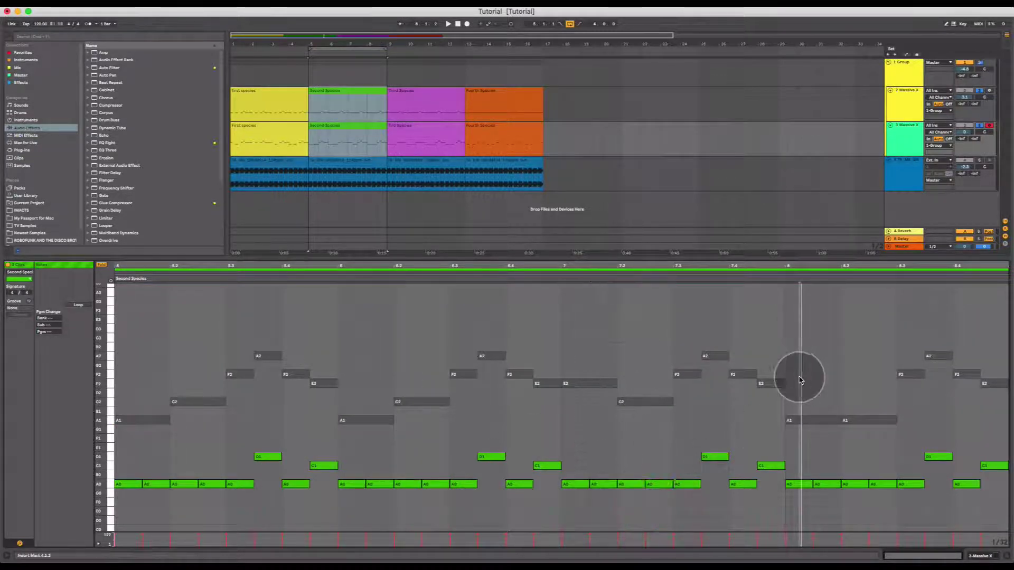
left_click_drag(799, 380, 879, 511)
left_click(878, 511)
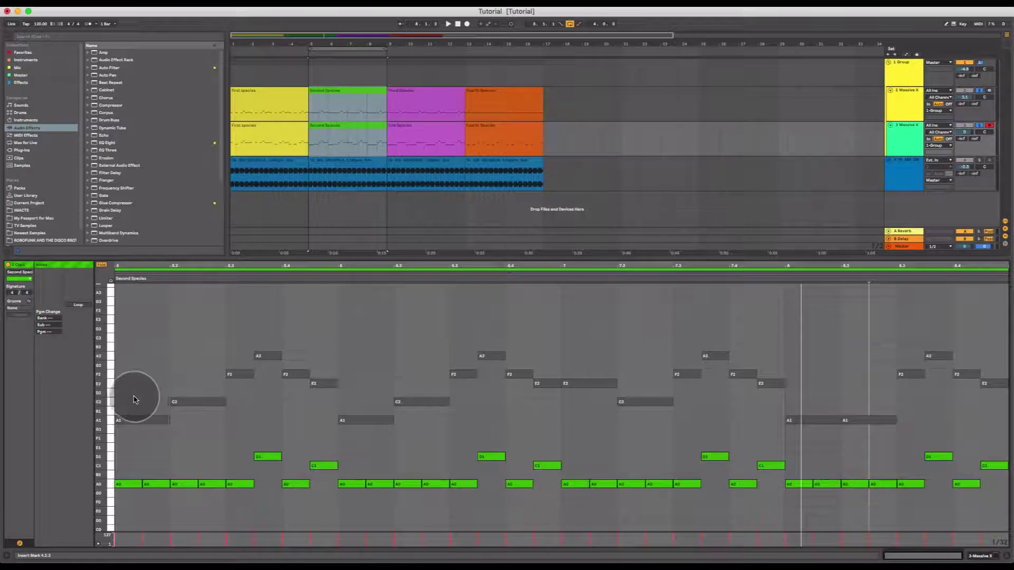
left_click(134, 419)
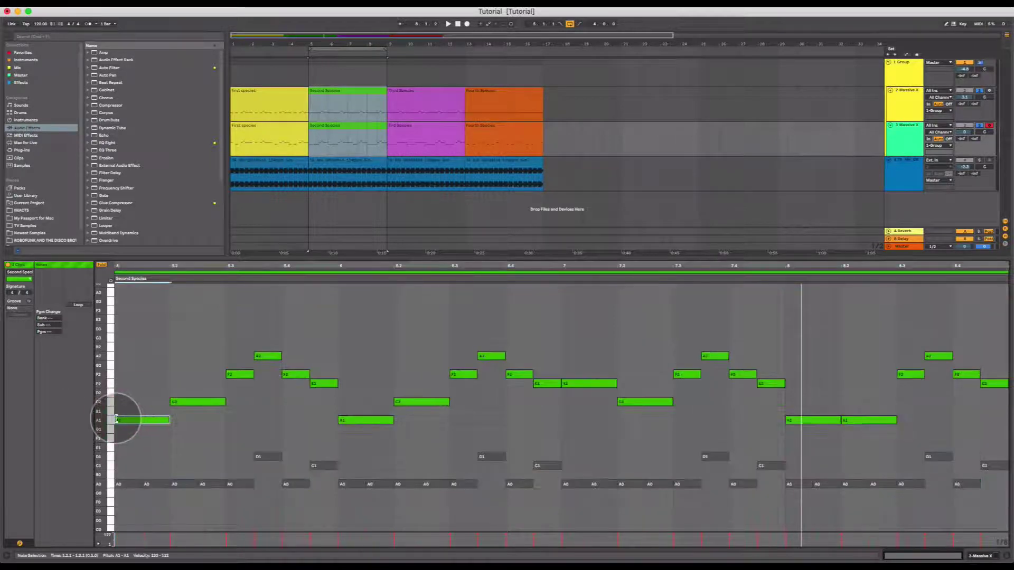
mouse_move(117, 419)
left_mouse_down()
mouse_move(151, 422)
mouse_move(127, 421)
left_mouse_up()
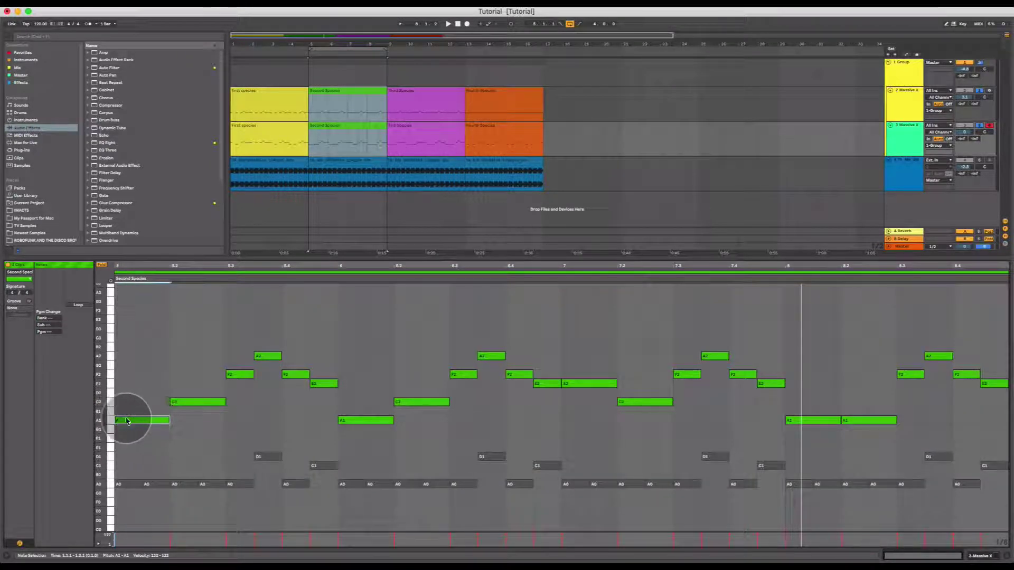
left_click(123, 485)
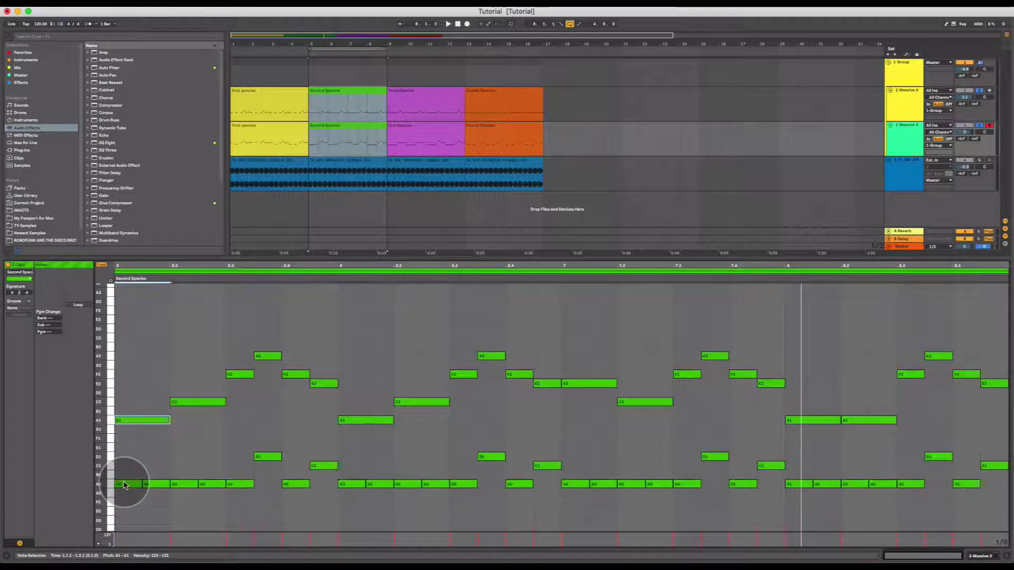
left_click(124, 484)
left_click(150, 485)
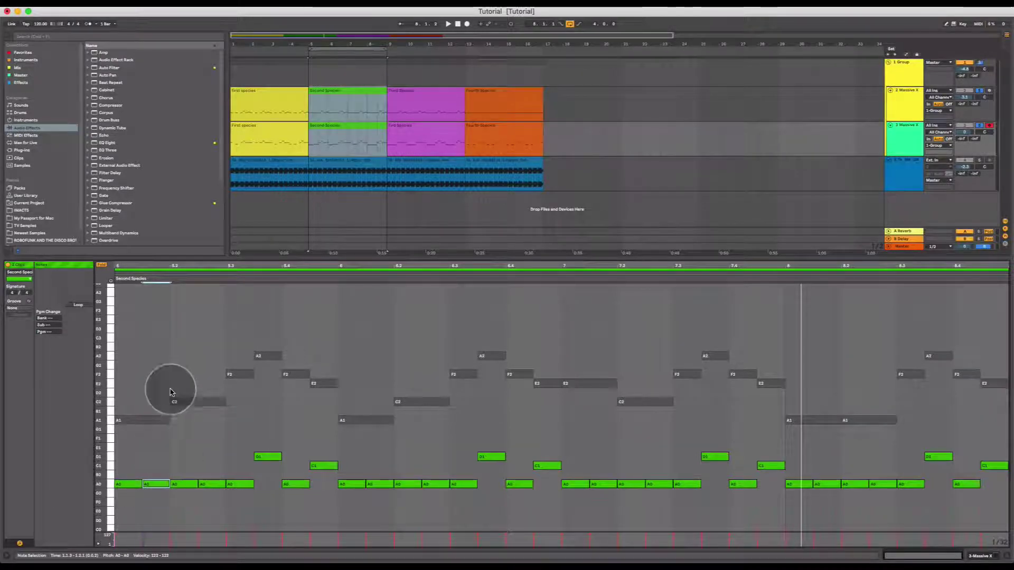
Select the Second Species clips in the Arrangement and play them from the start.
left_click(312, 138)
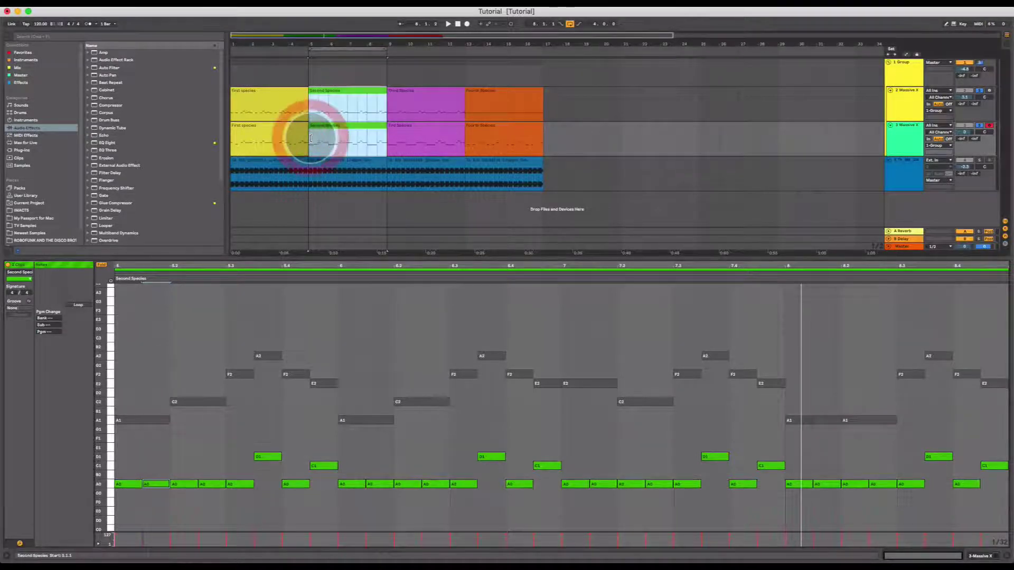
key("space")
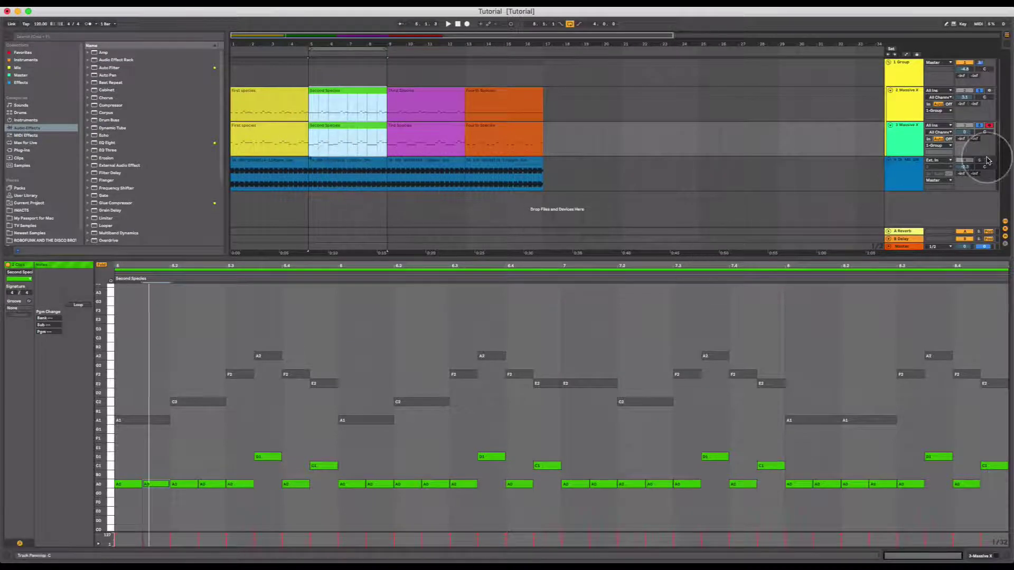
Play the second species passage again, then click into the MIDI editor and its beat ruler.
left_click(985, 127)
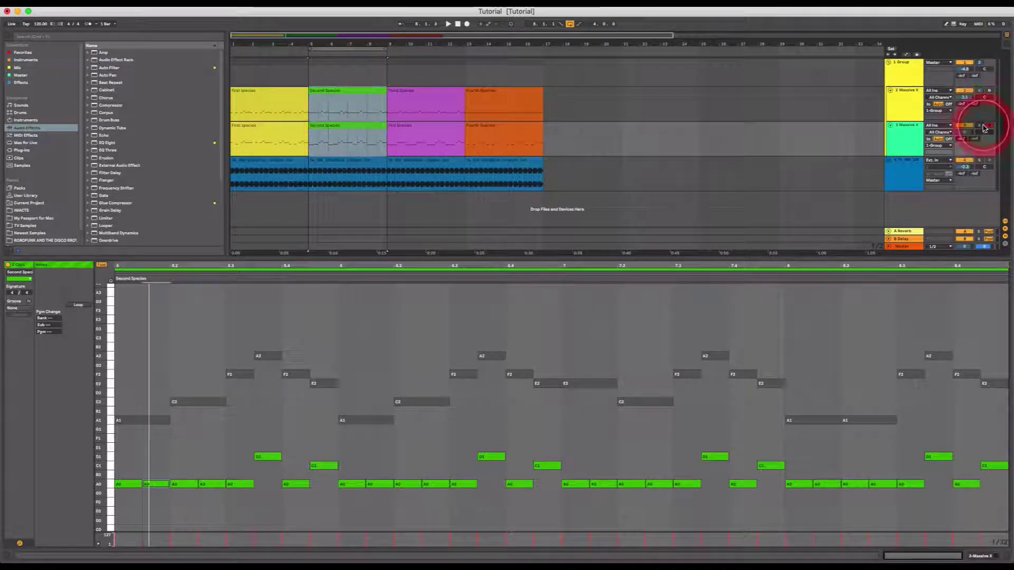
key("space")
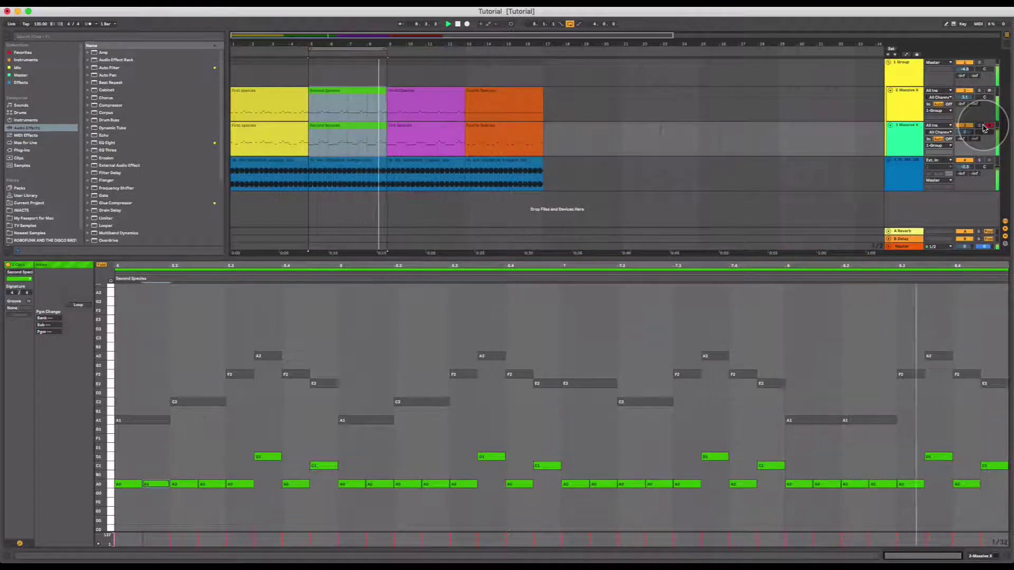
left_click(460, 410)
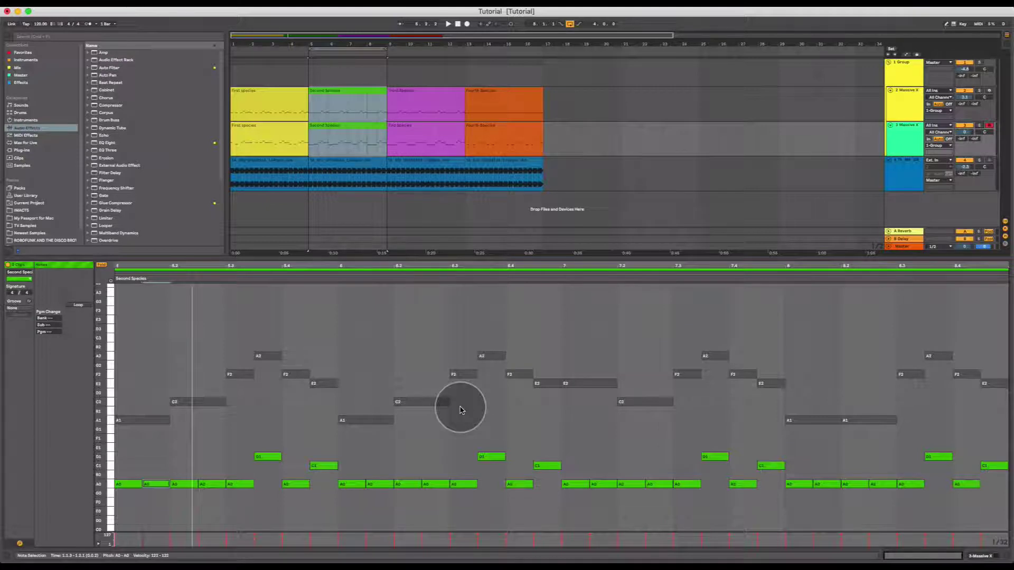
left_click(550, 268)
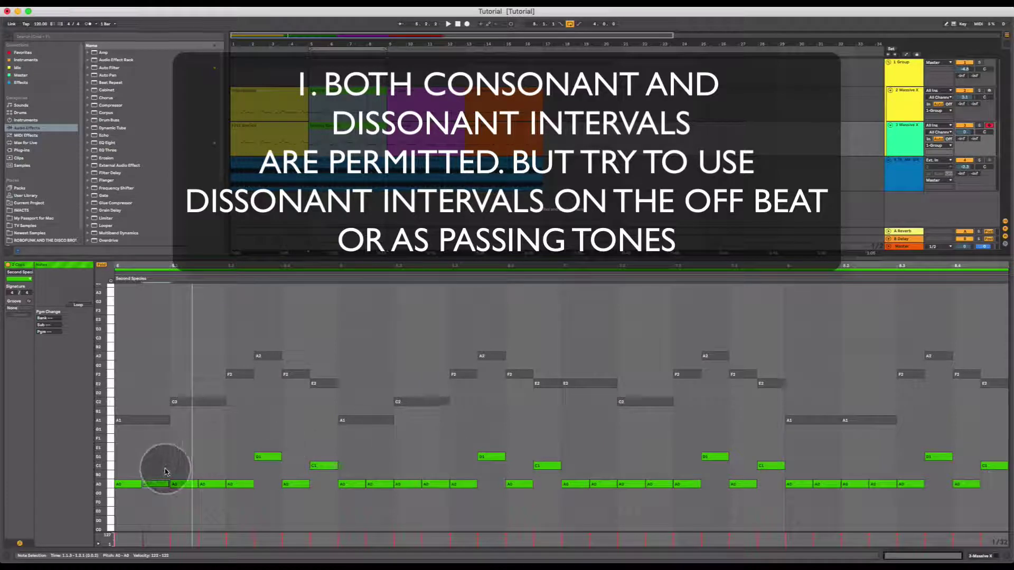
Make the bassline notes editable and drag its second note from A0 up to C1.
left_click(119, 421)
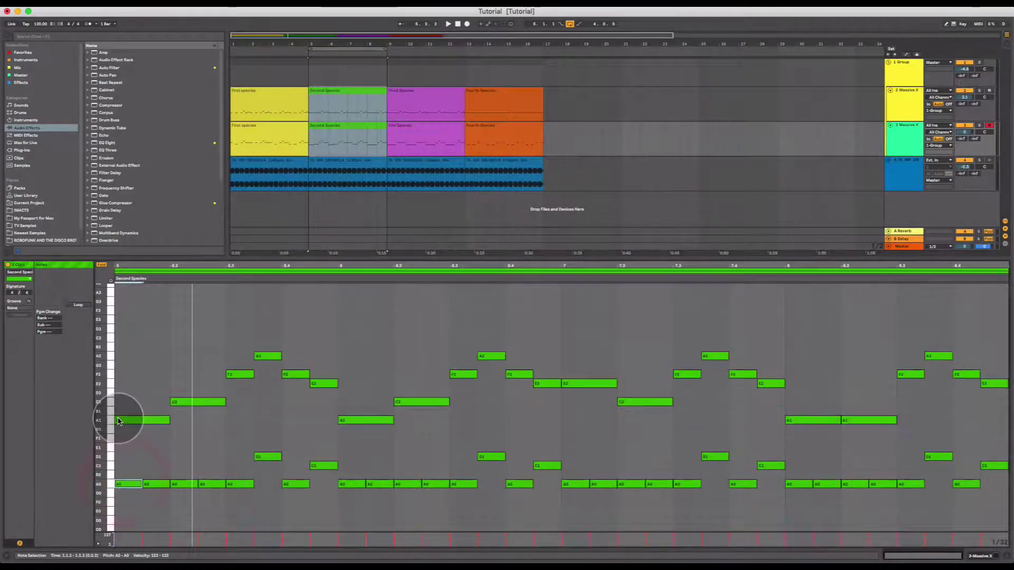
left_click(118, 420)
left_click(125, 483)
left_click(125, 418)
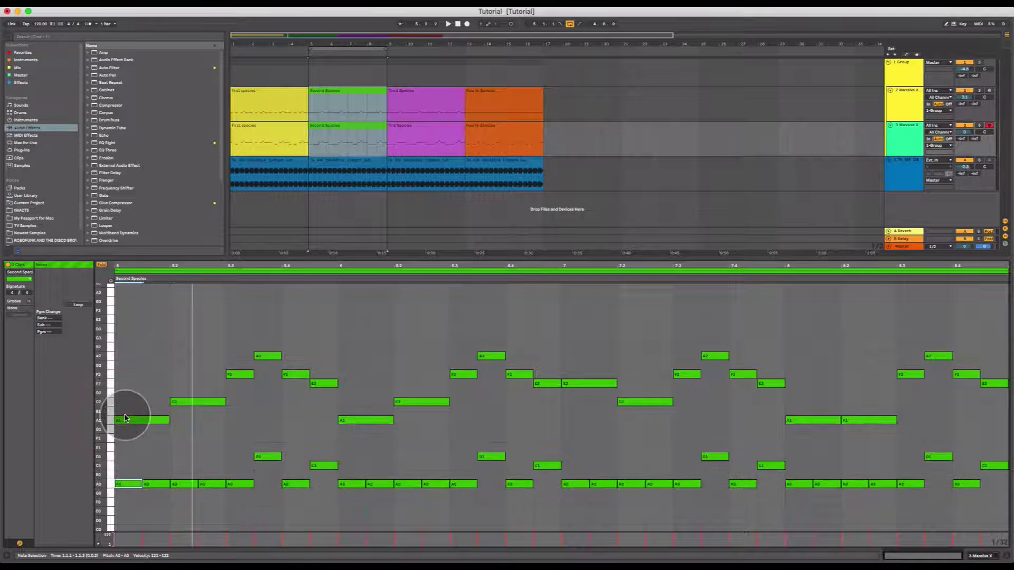
left_click(125, 483)
left_click(125, 420)
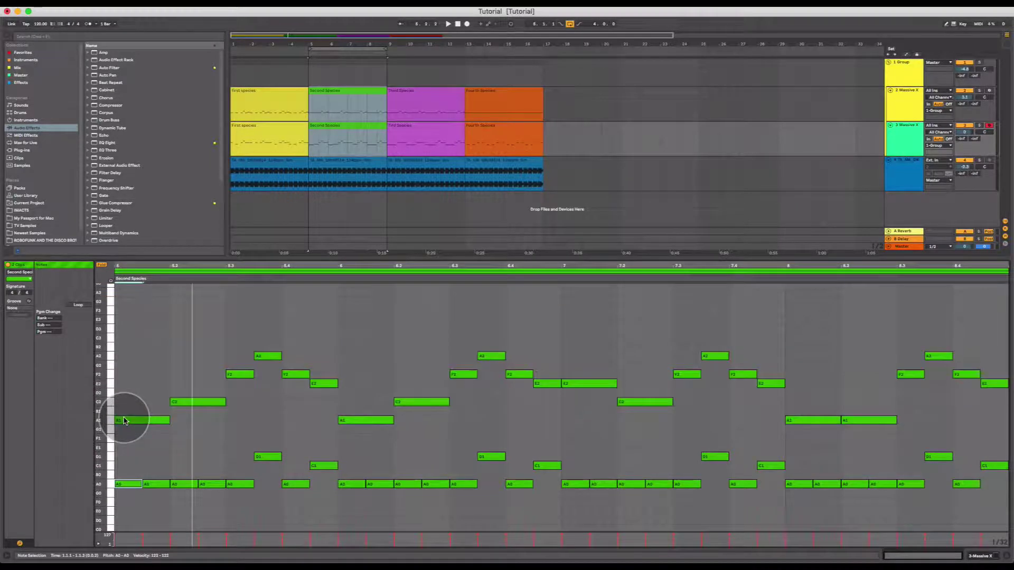
left_click(151, 446)
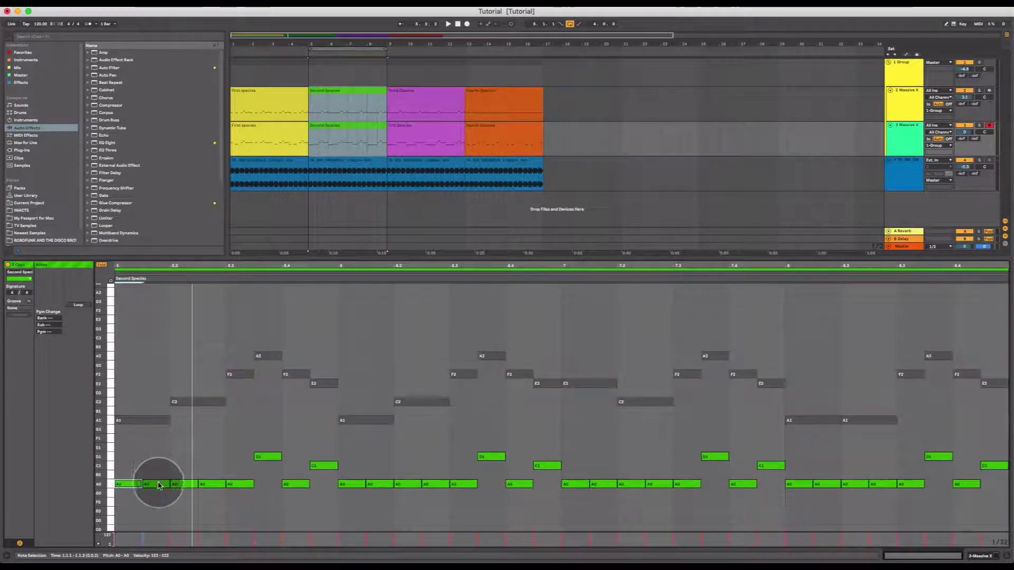
mouse_move(158, 485)
left_mouse_down()
mouse_move(129, 482)
mouse_move(220, 480)
mouse_move(156, 485)
left_mouse_up()
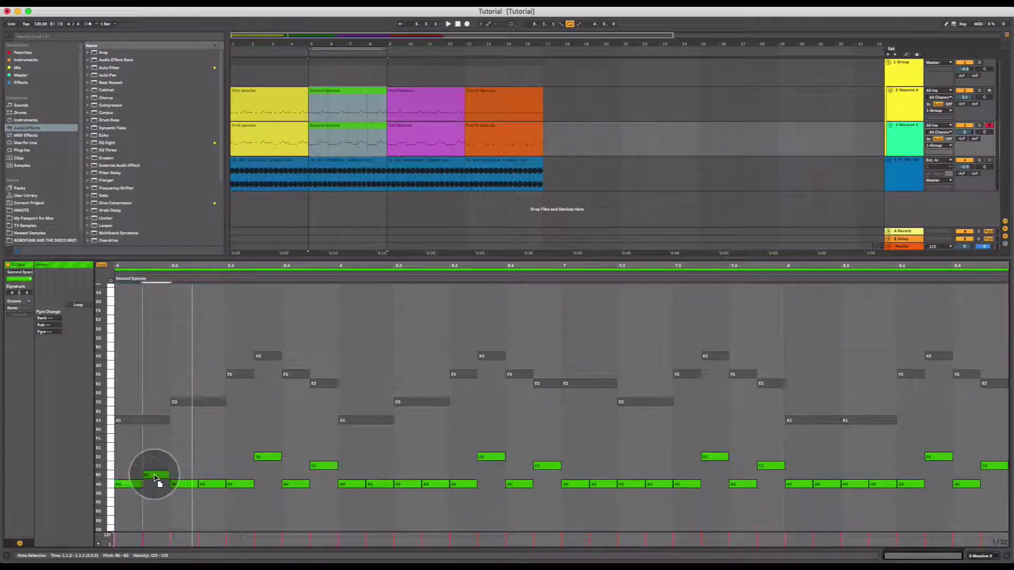
left_click_drag(156, 478, 154, 472)
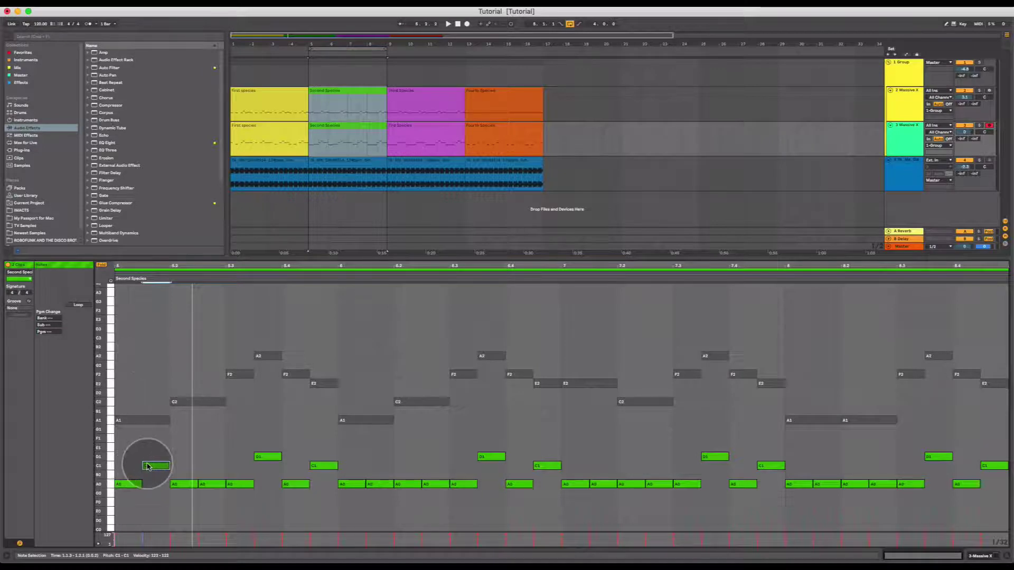
left_click(141, 332)
left_click(170, 333)
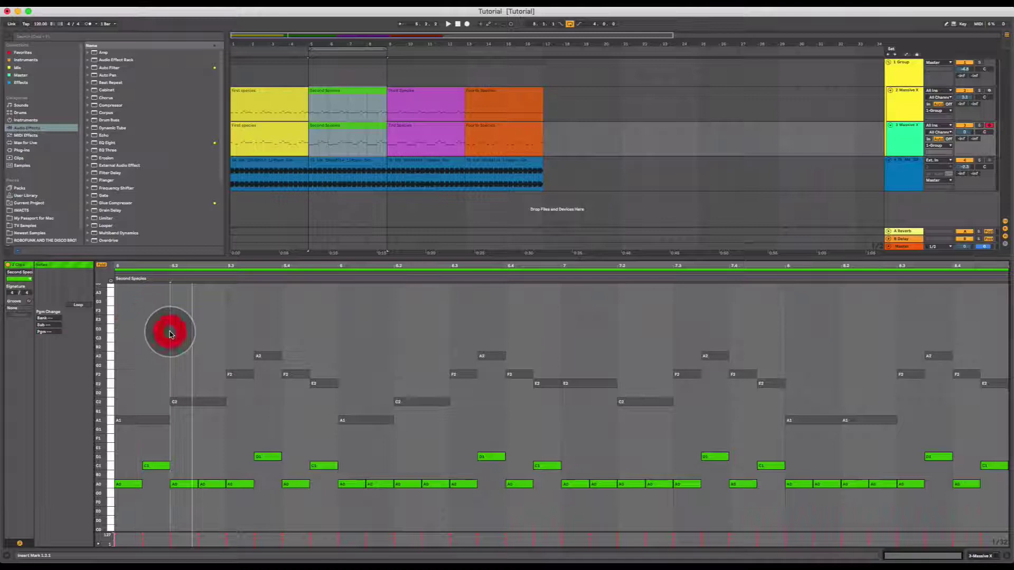
left_click(226, 322)
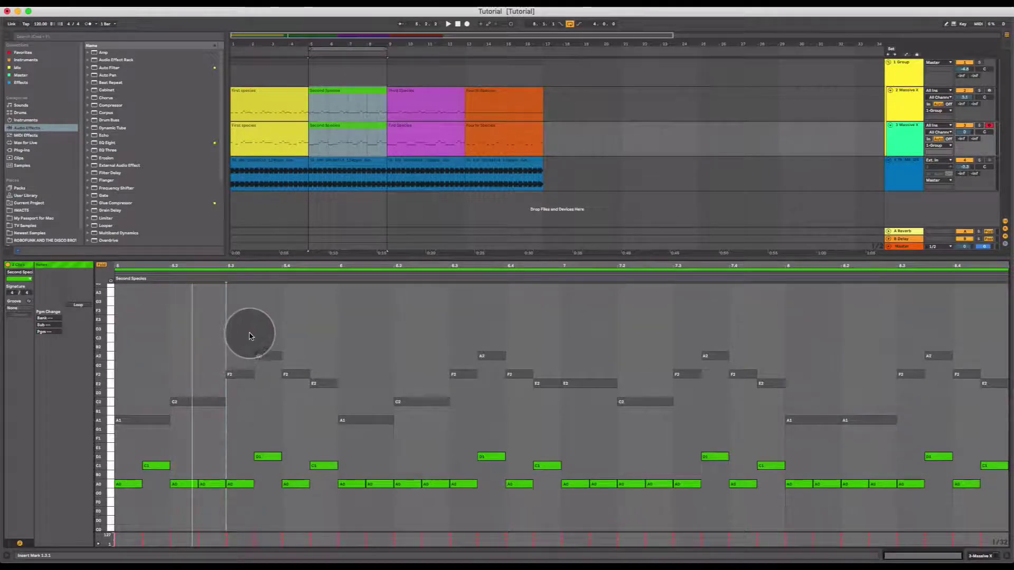
left_click(254, 334)
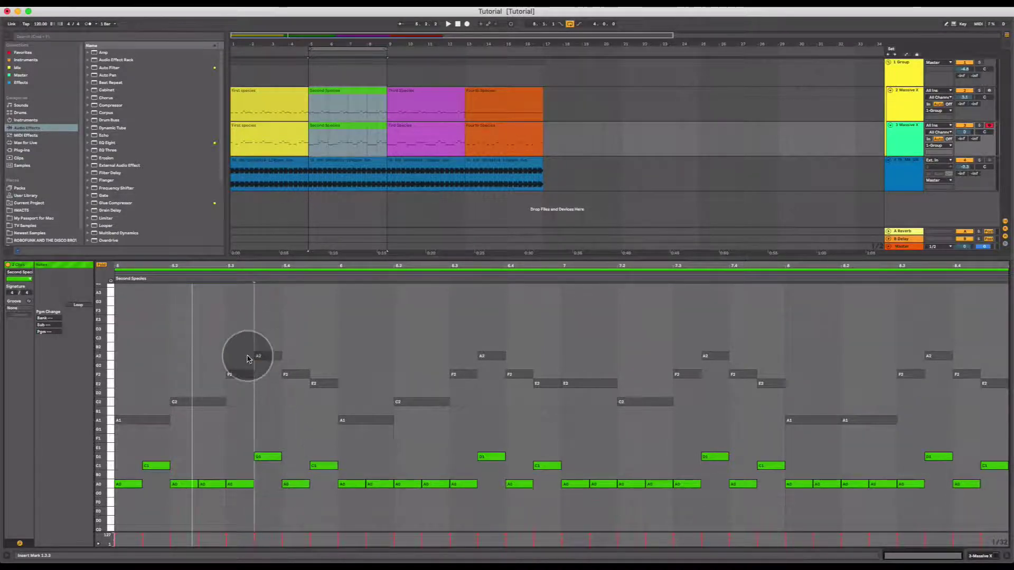
left_click(235, 490)
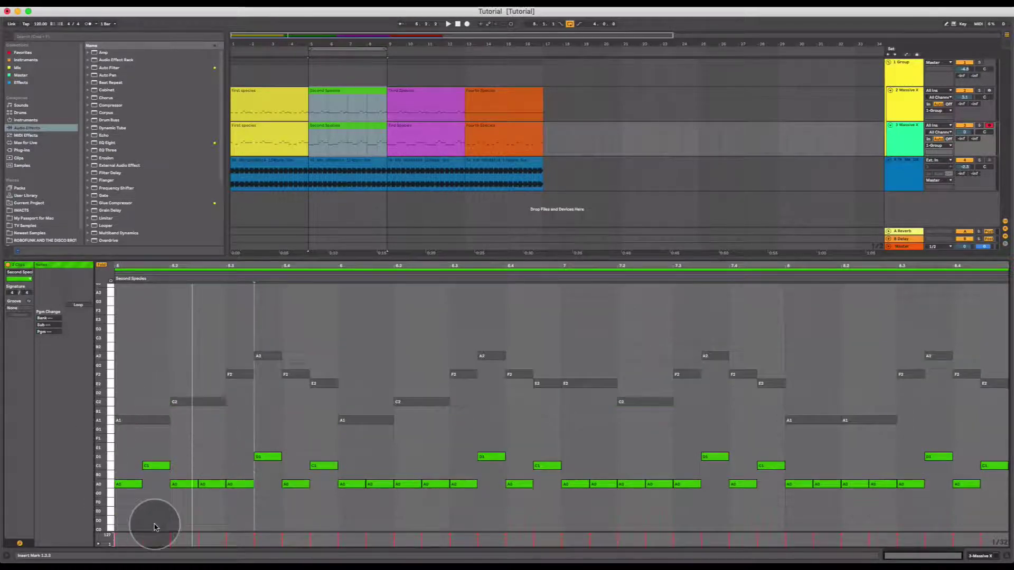
left_click(135, 411)
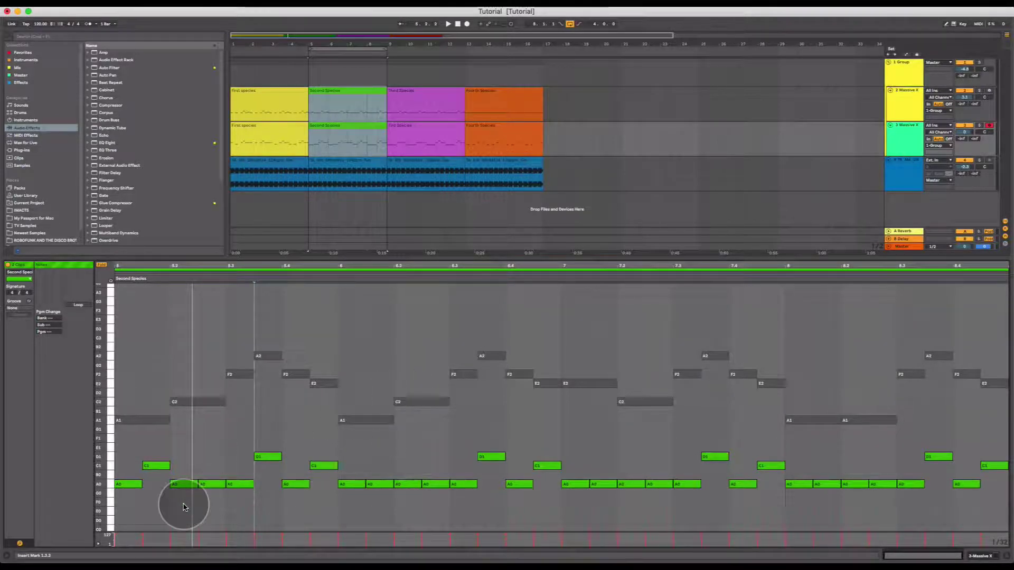
left_click(147, 466)
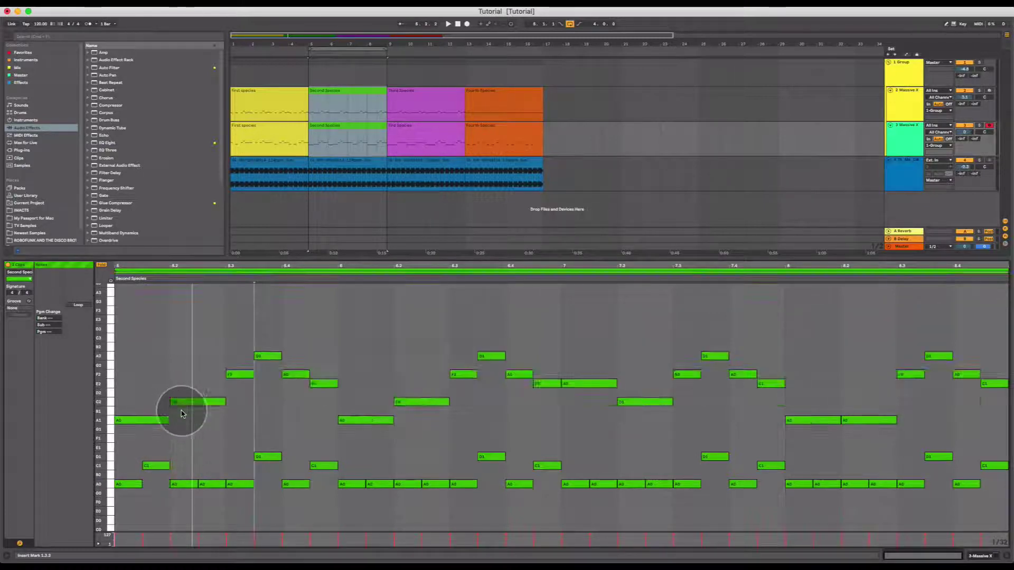
left_click(180, 483)
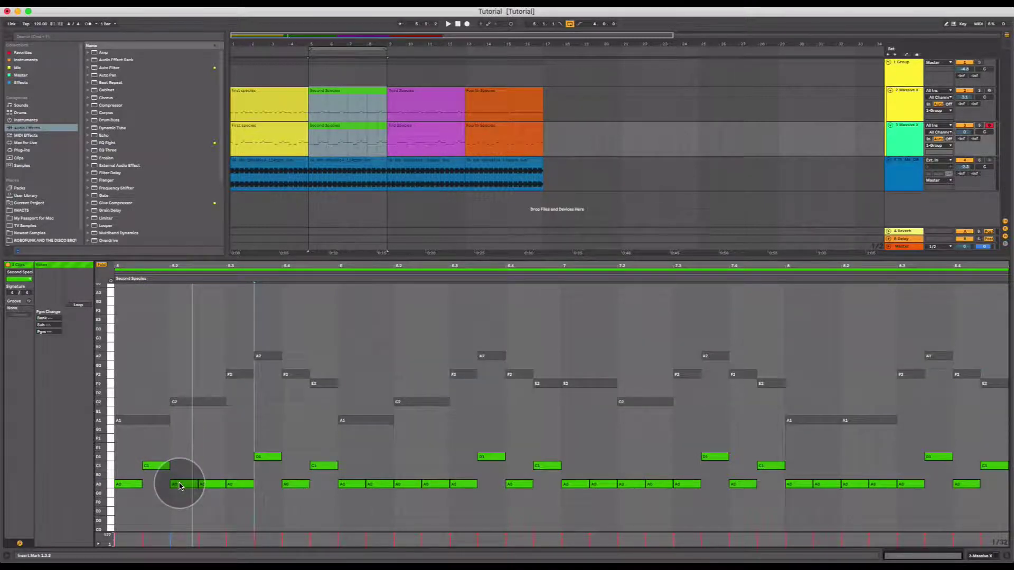
left_click(125, 481)
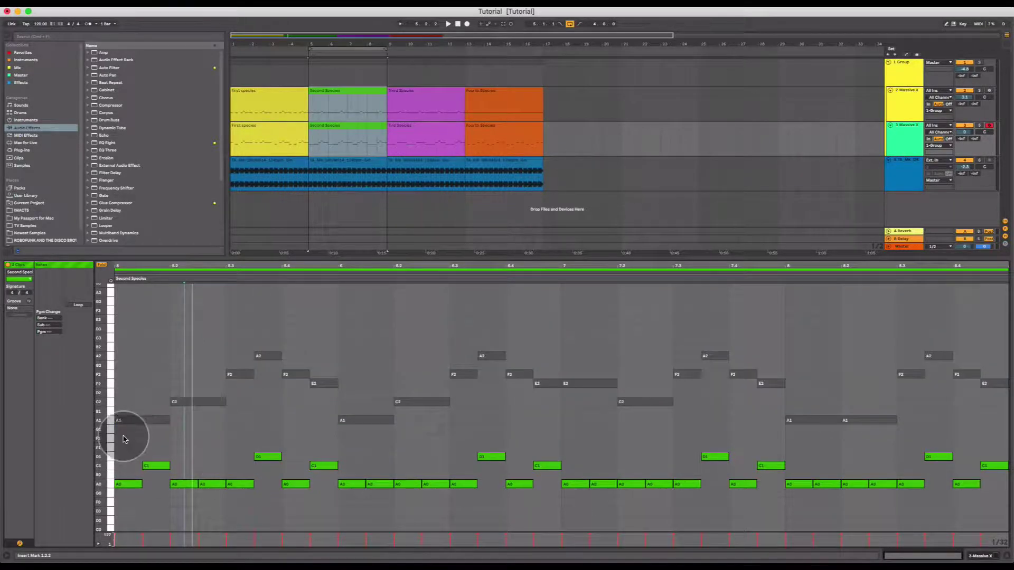
left_click(127, 481)
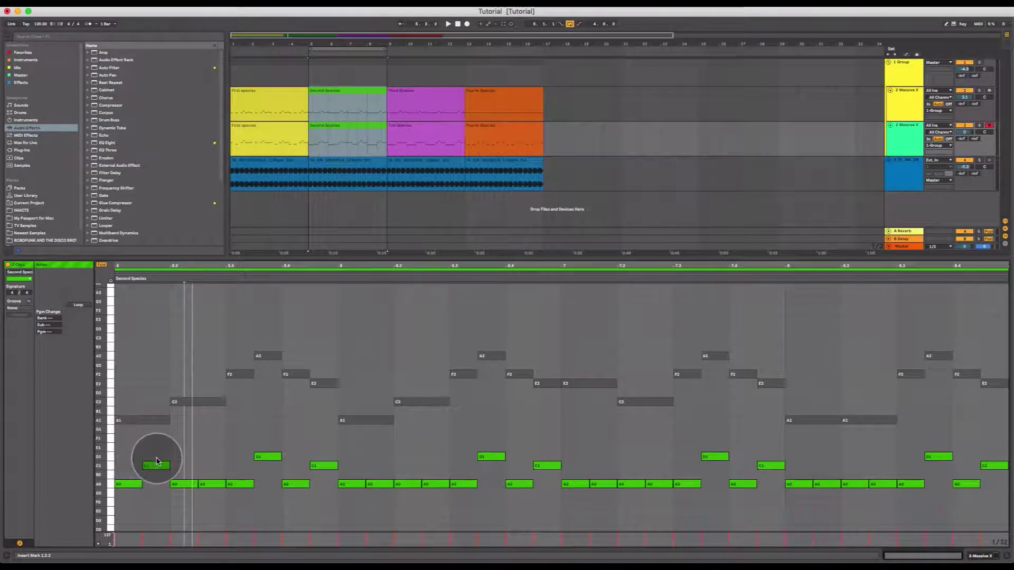
left_click(178, 484)
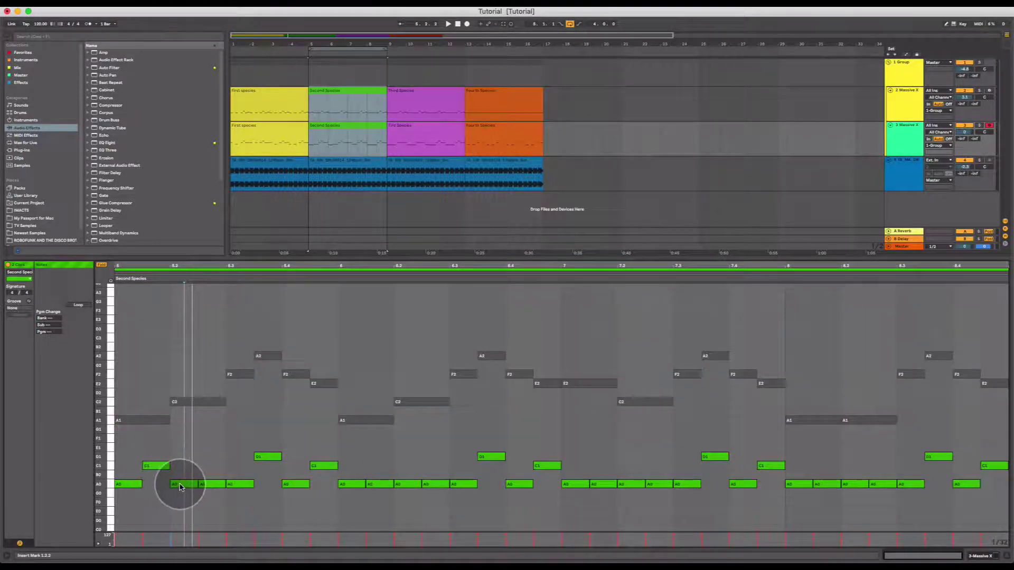
left_click(171, 348)
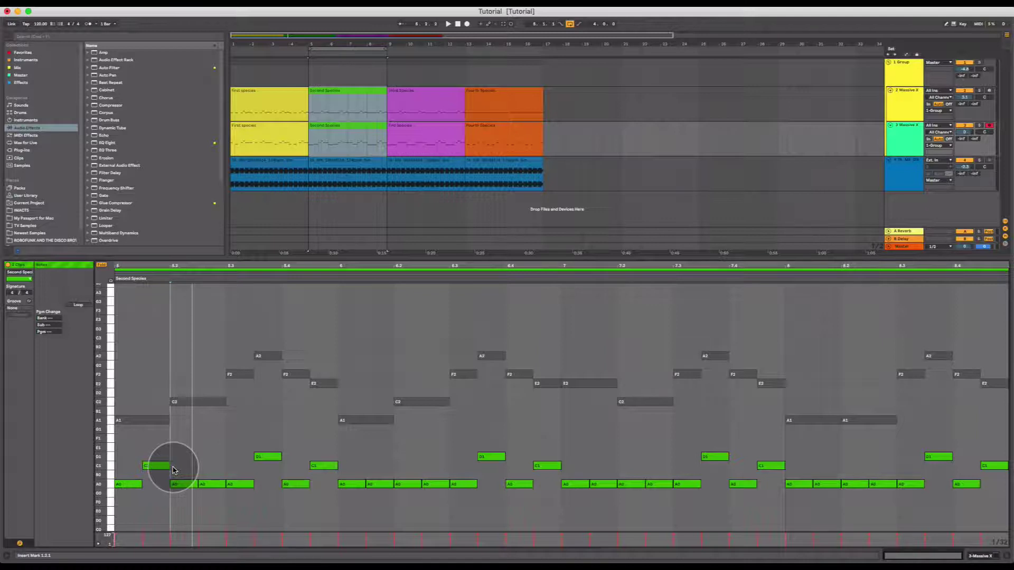
left_click(196, 475)
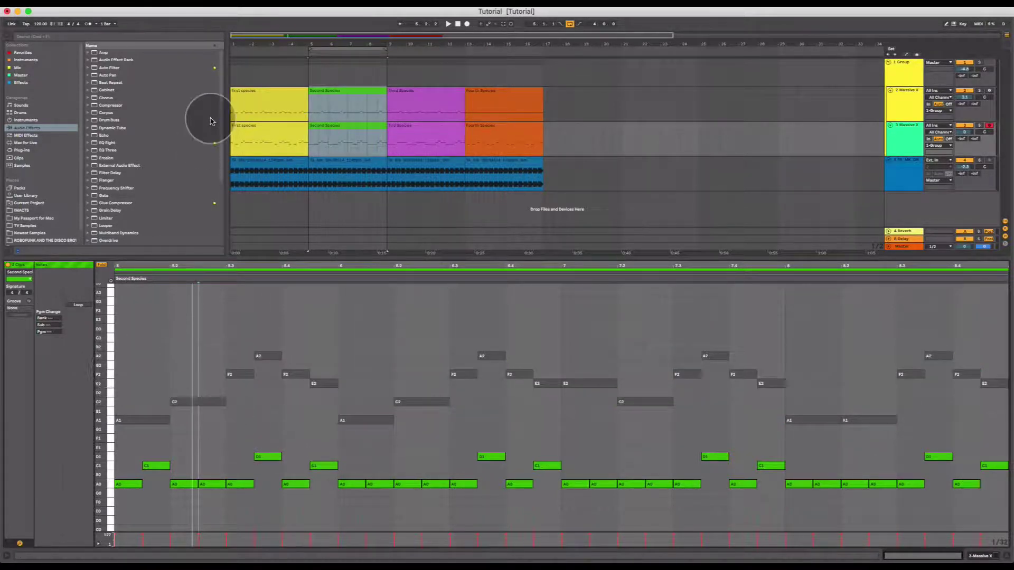
Play the passage from beat 1.2.3, then restart it from the loop start.
left_click(190, 379)
key("space")
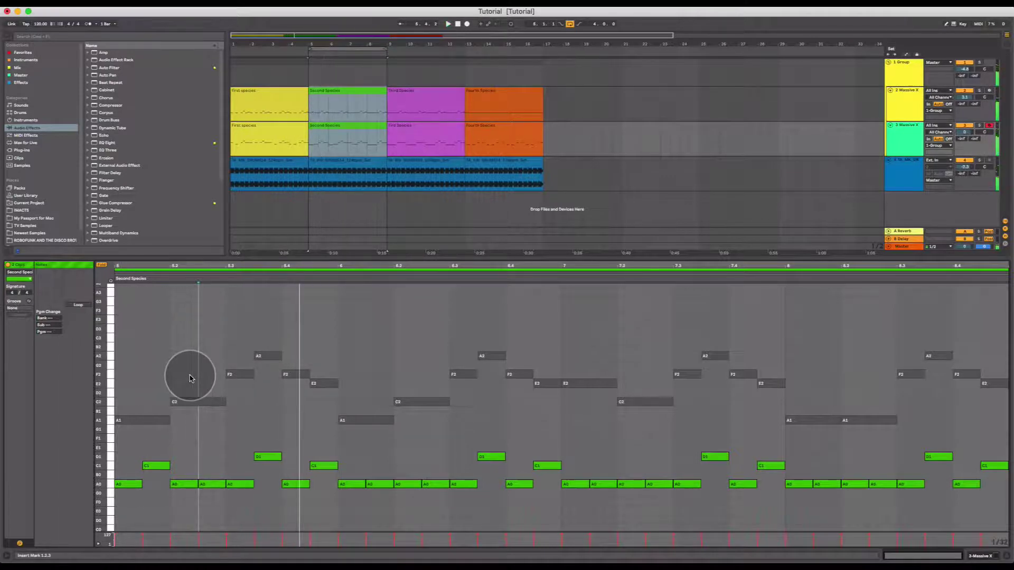
key("space")
key("space")
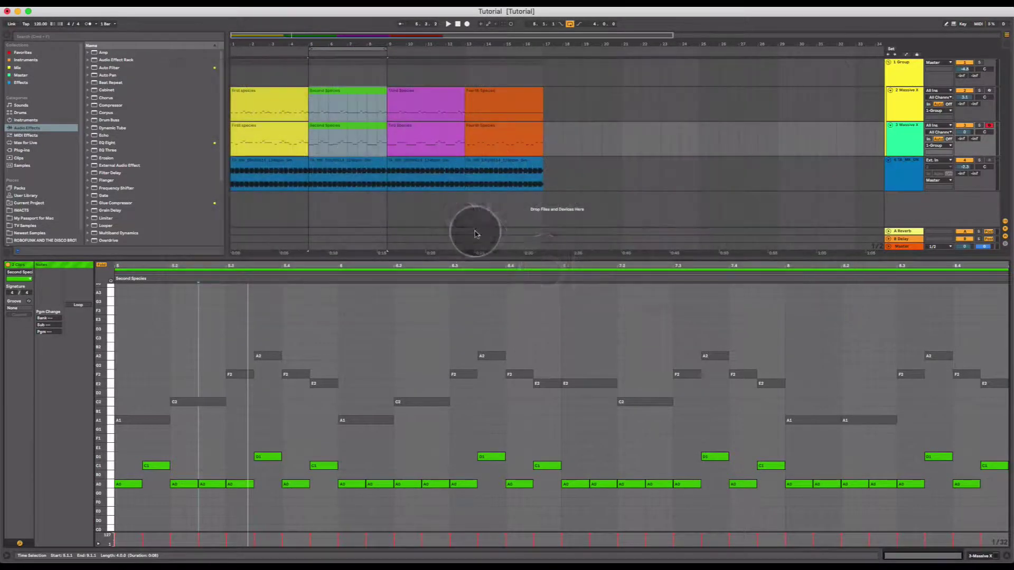
Lower the long C2 melody note at beat 1.2 a semitone to B1.
left_click(146, 422)
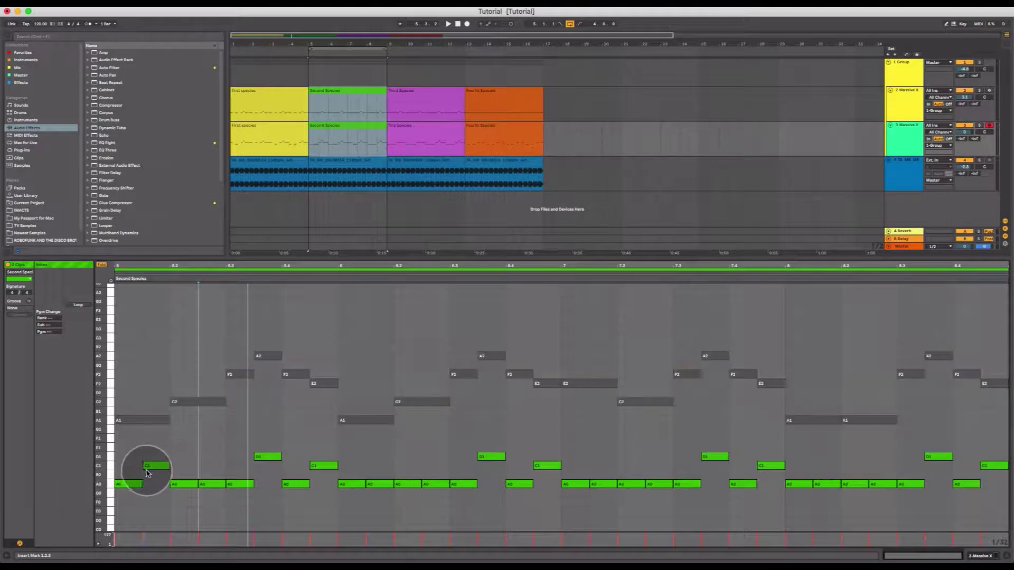
left_click(149, 421)
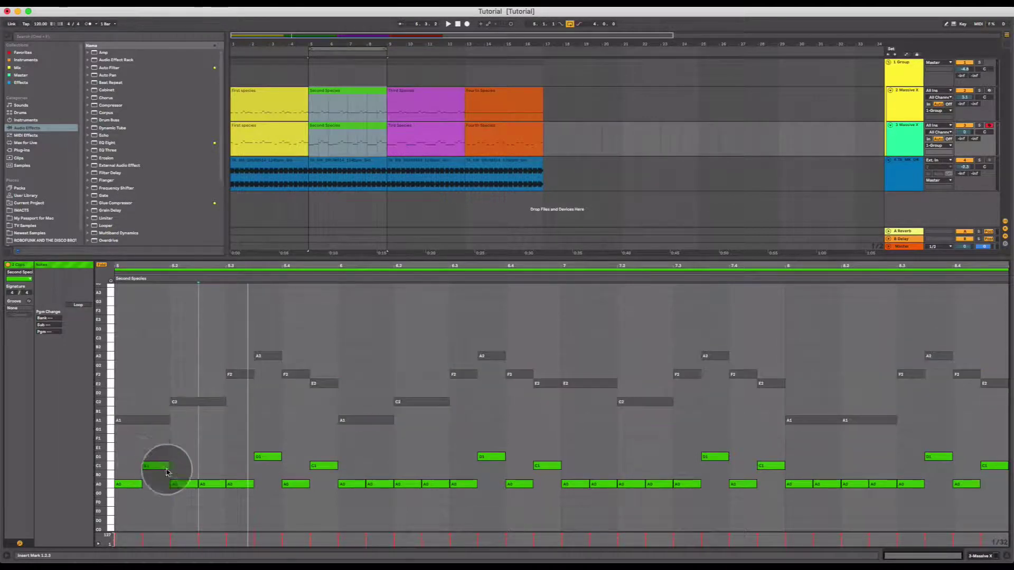
left_click(143, 421)
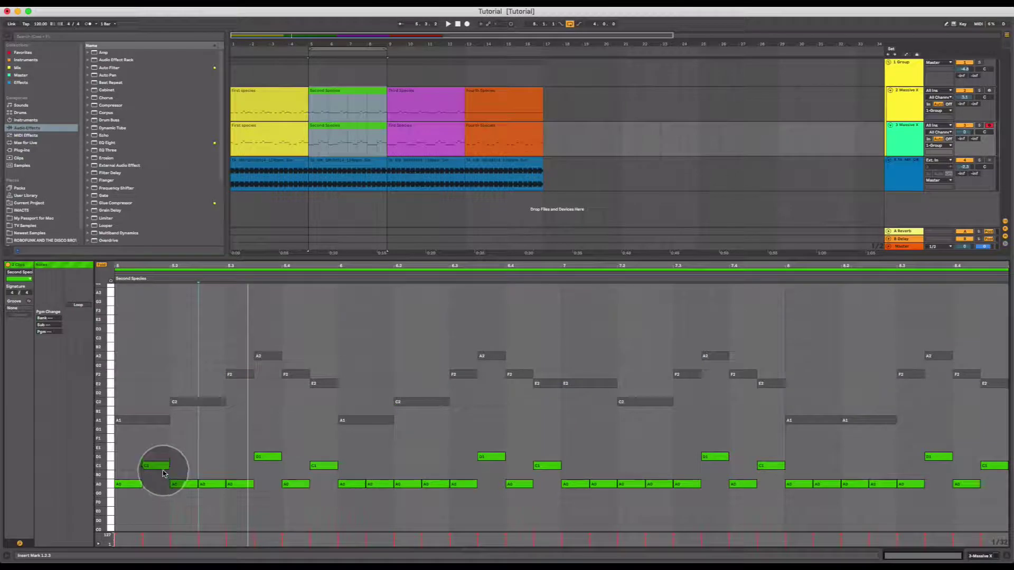
left_click(164, 467)
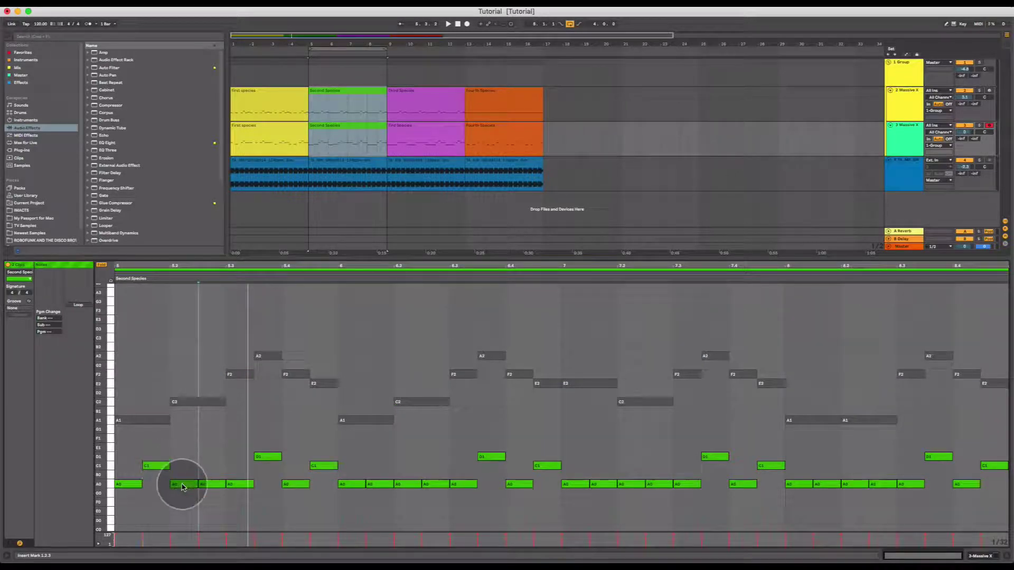
left_click(196, 399)
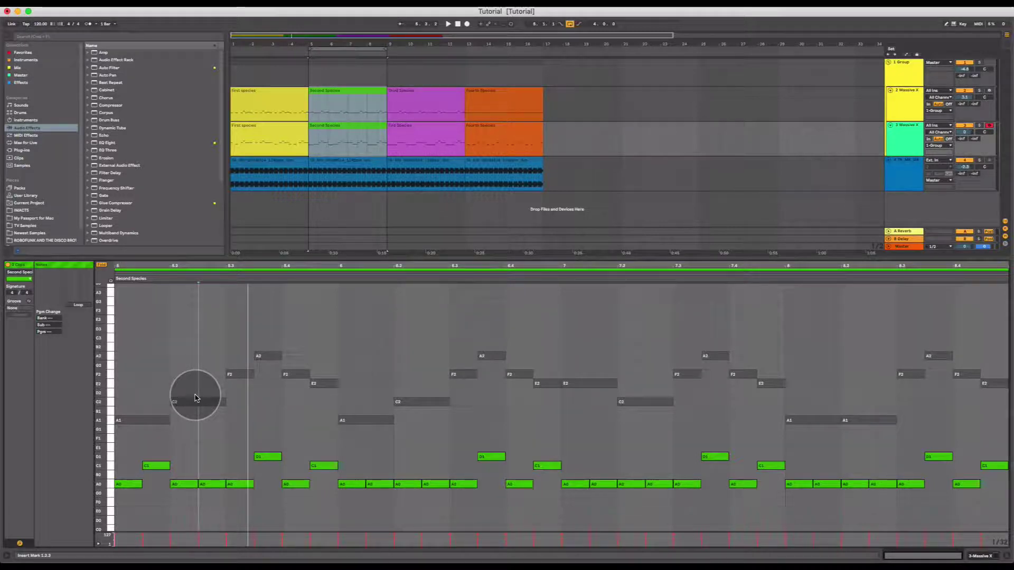
left_click(190, 403)
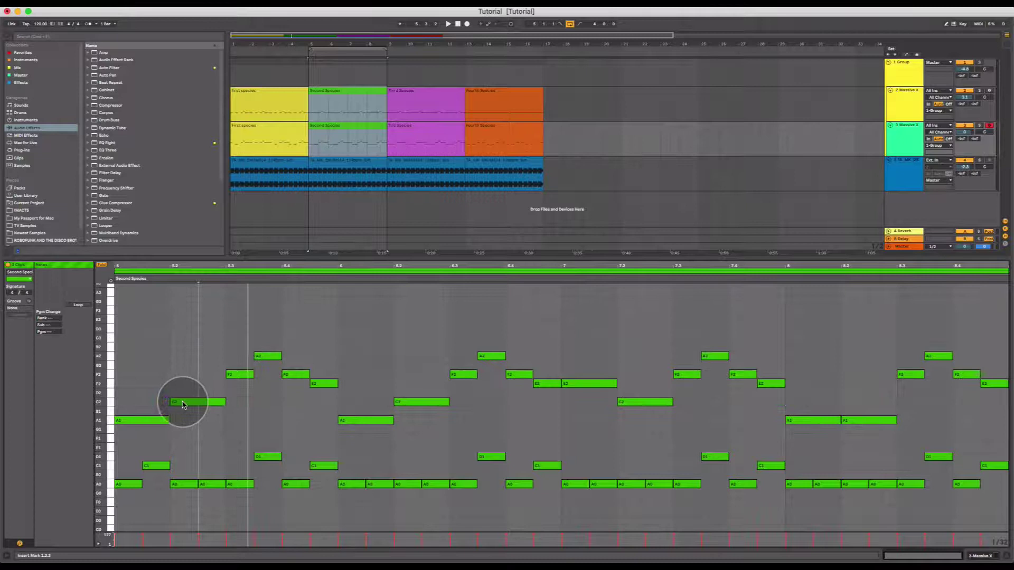
left_click_drag(184, 404, 184, 412)
Raise the two A0 bass notes beneath it up to B0.
left_click(177, 484)
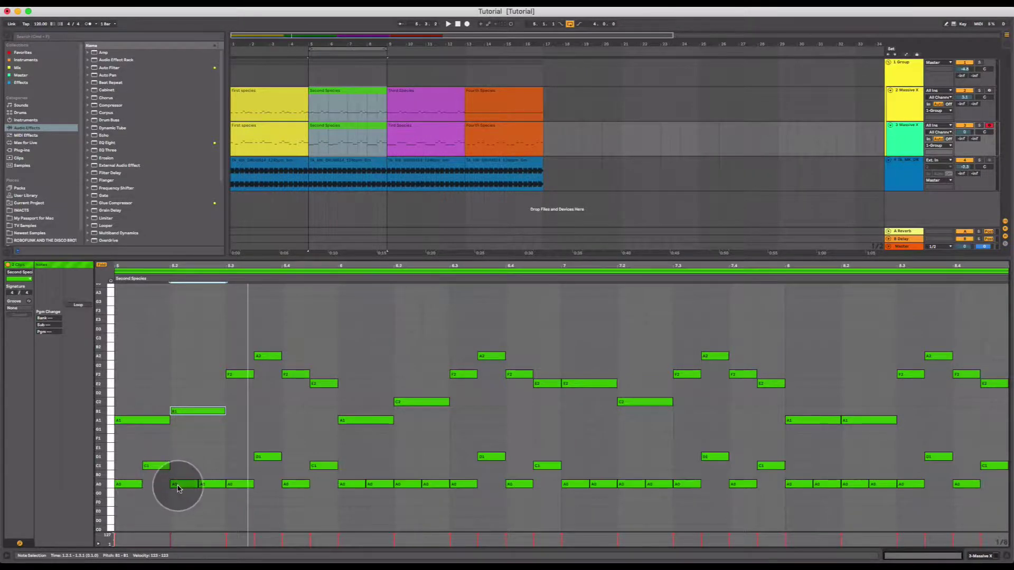
left_click_drag(182, 492, 182, 482)
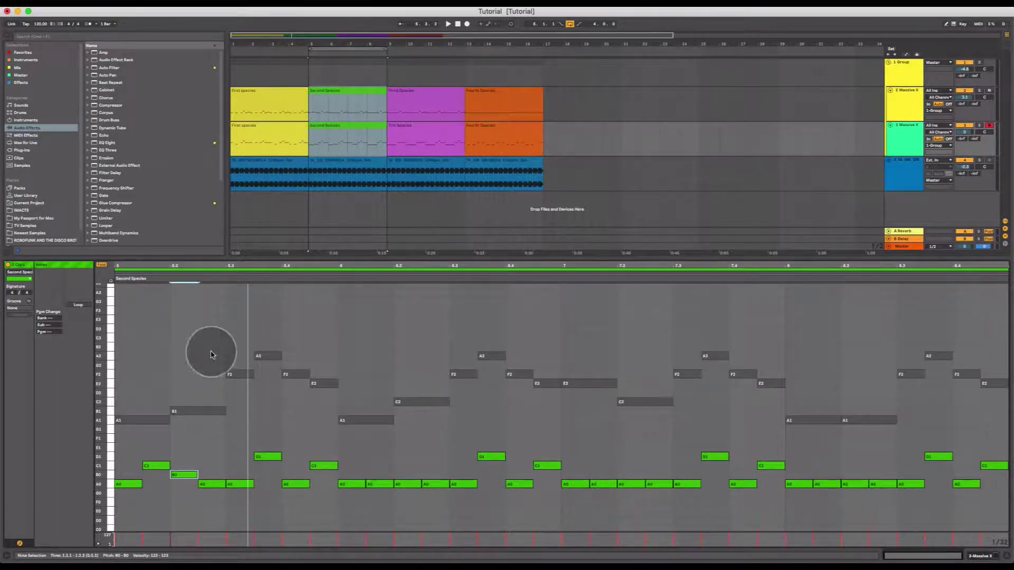
left_click(195, 477)
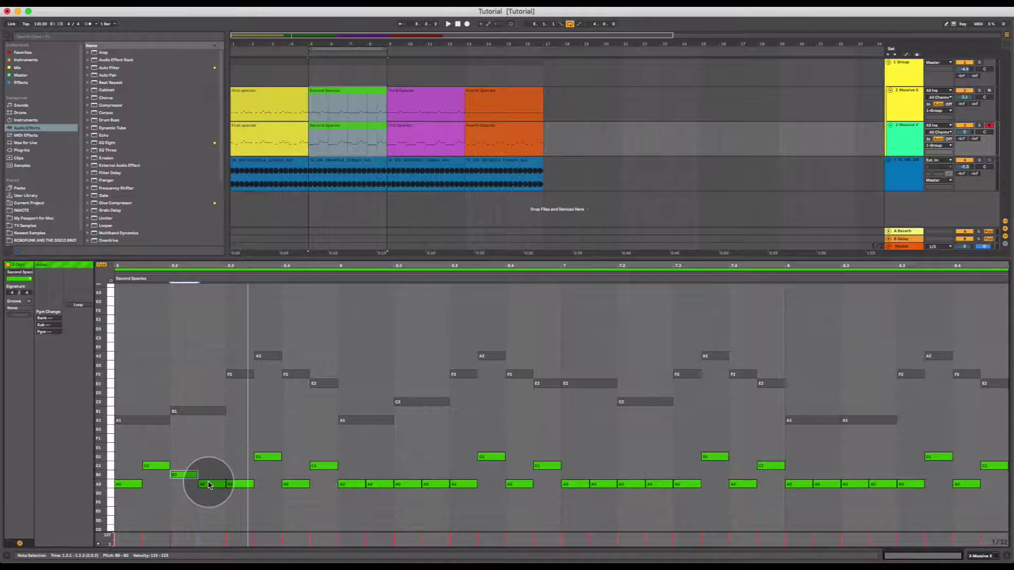
left_click_drag(209, 484, 207, 475)
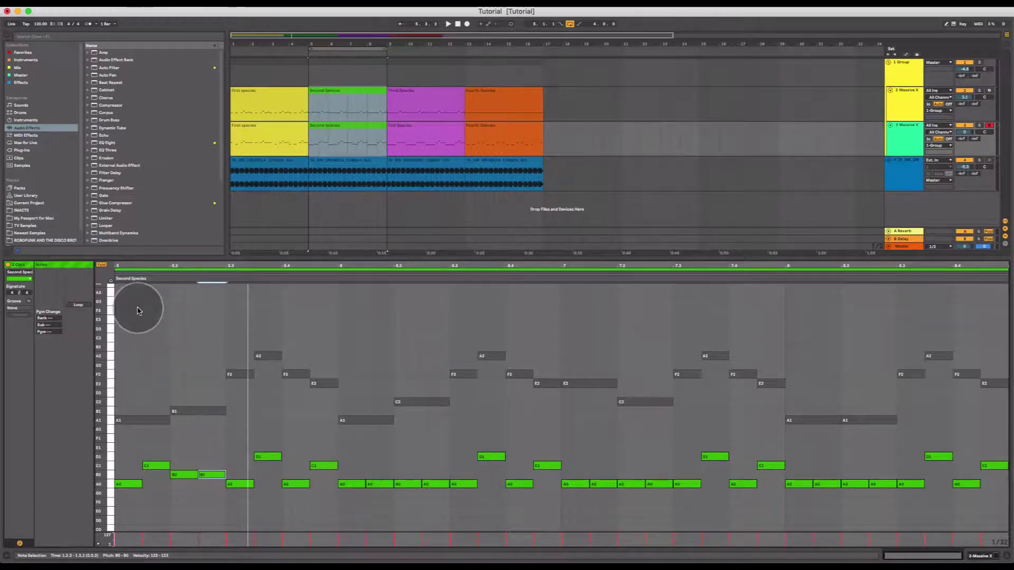
Play the edits, then select all notes and undo back to C2 and the A0 bass notes.
key("space")
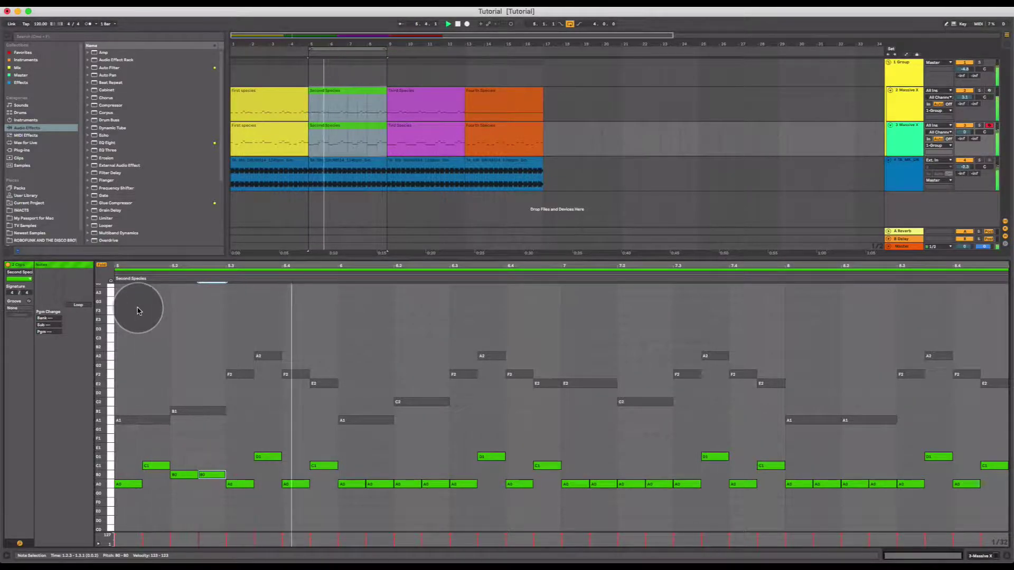
left_click(139, 311)
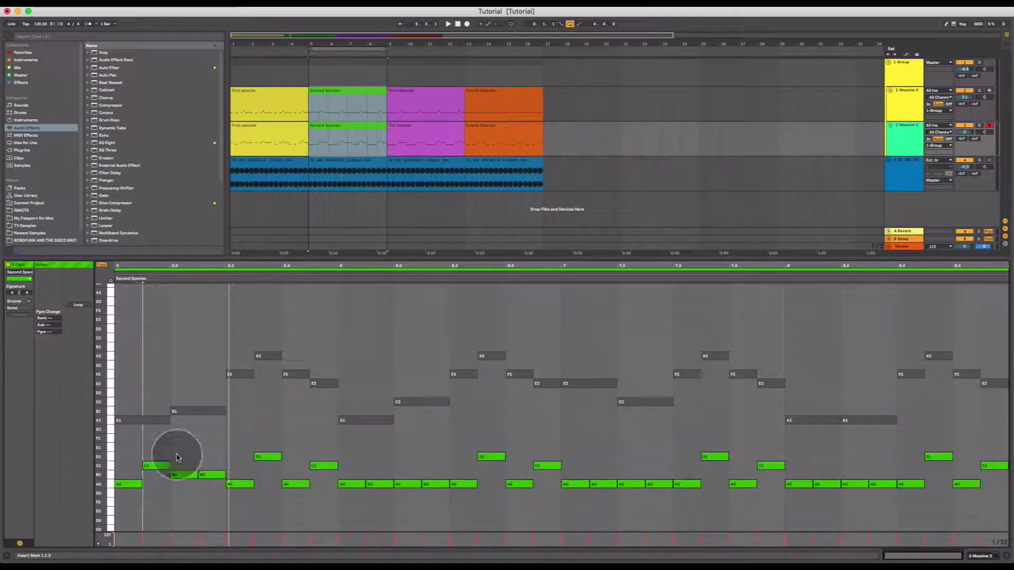
key("super+a")
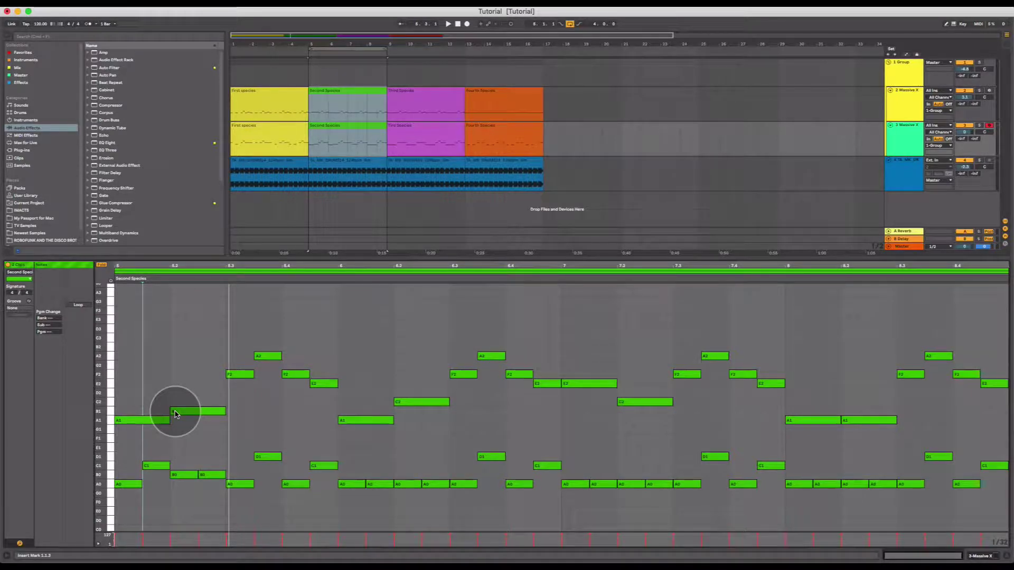
key("super+z")
key("super+z")
key("super+z")
key("super+z")
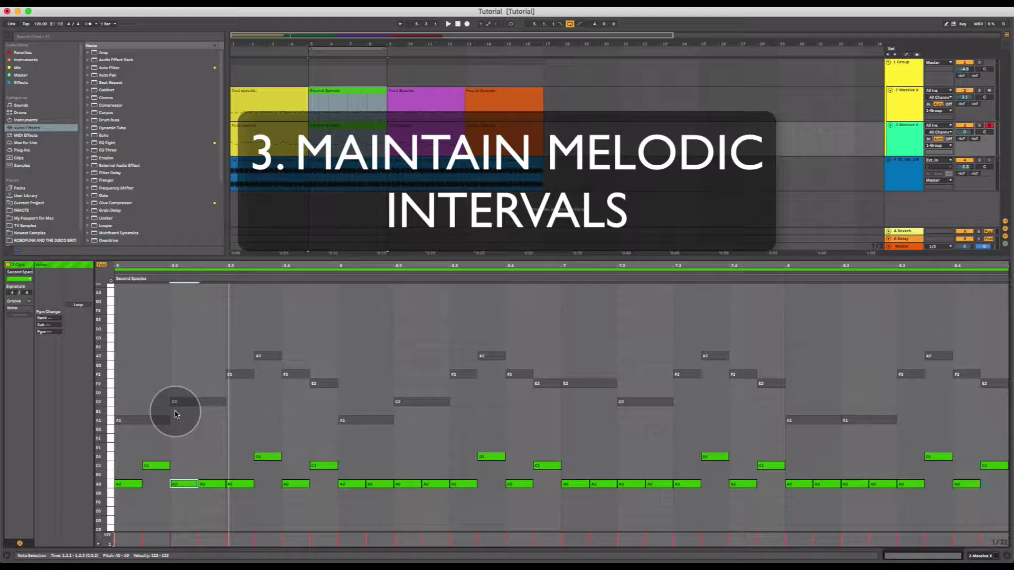
scroll(175, 414, "down", 1)
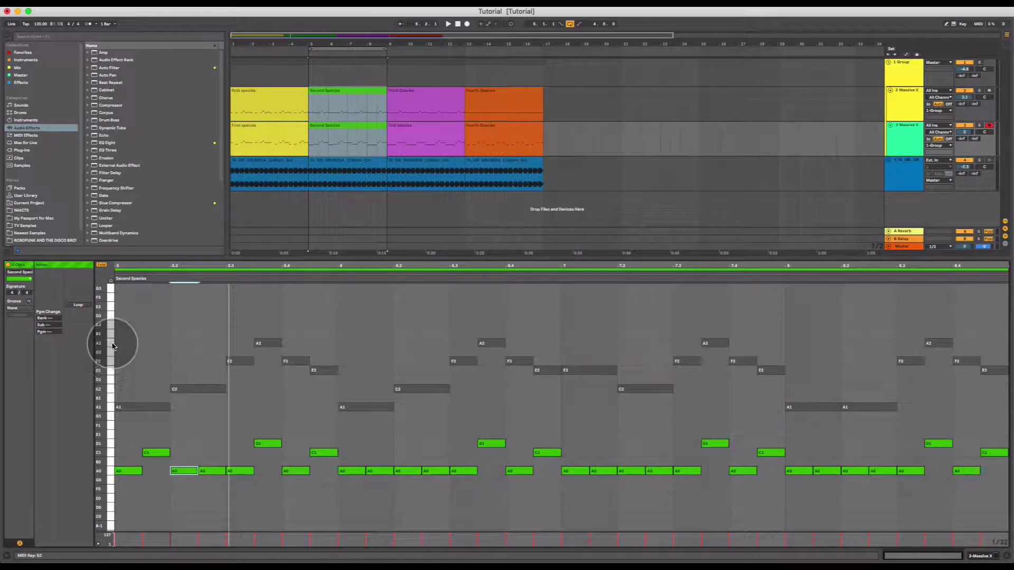
Toggle the piano roll's Fold option off and on, leaving the keyboard folded.
left_click(105, 267)
left_click(105, 266)
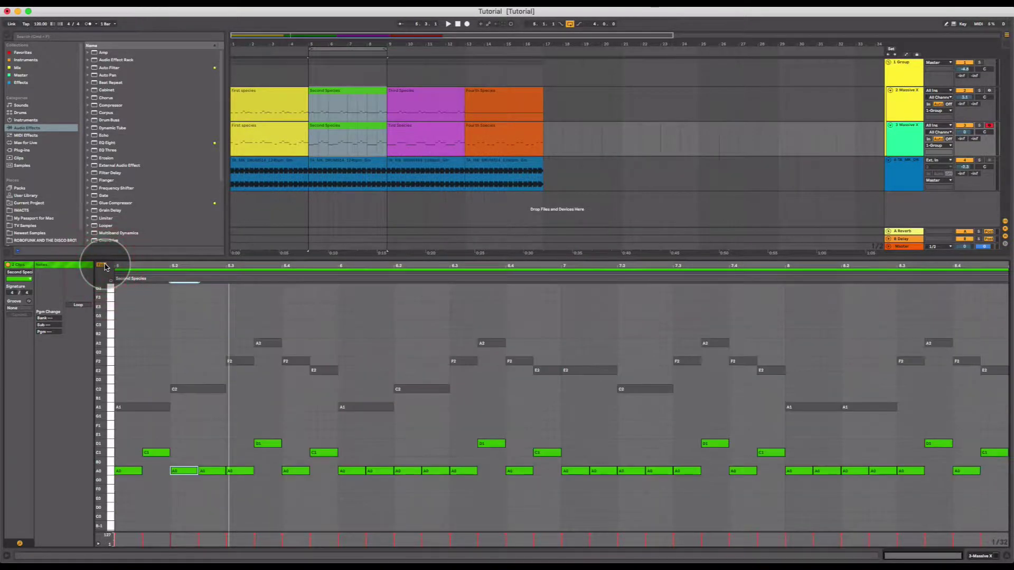
left_click(105, 267)
left_click(105, 267)
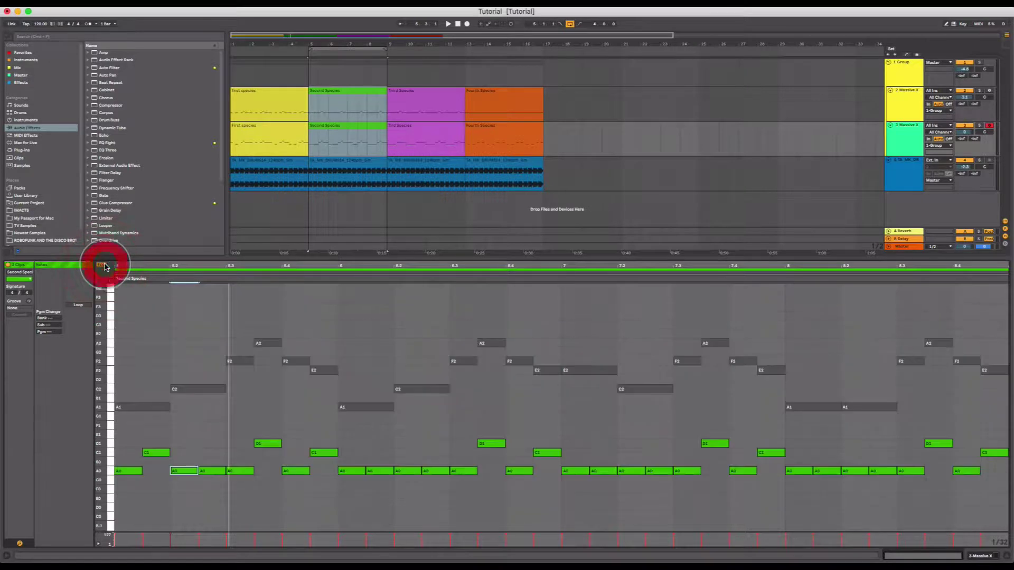
Open the top track's Second Species clip, then unfold, scroll and refold its keyboard.
left_click(343, 90)
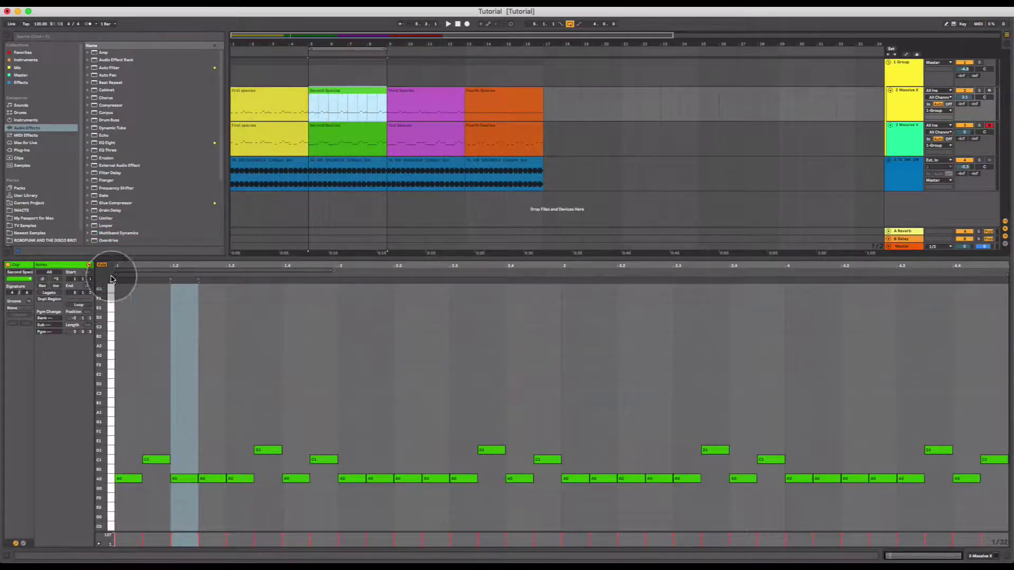
left_click(72, 284)
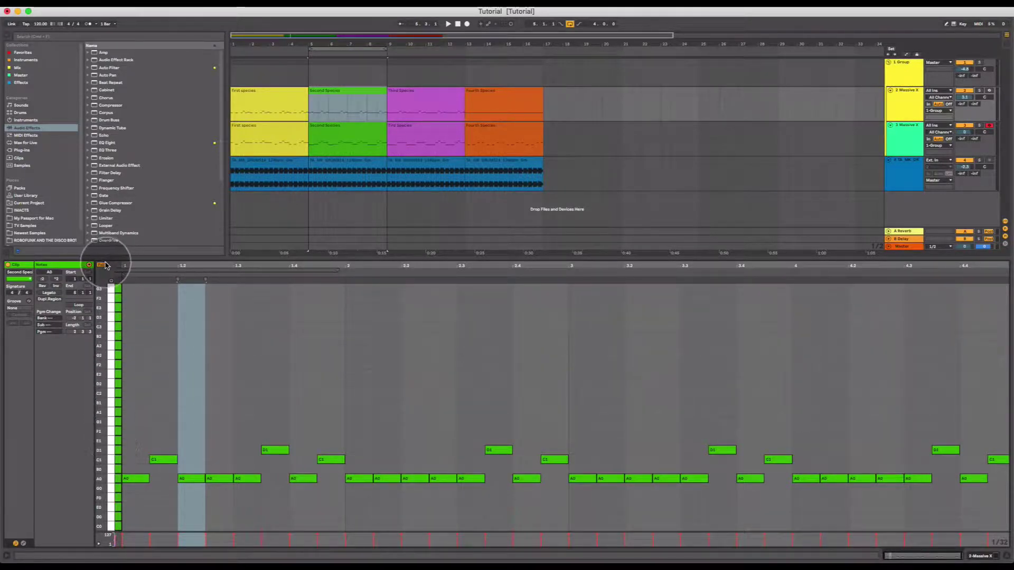
left_click(102, 265)
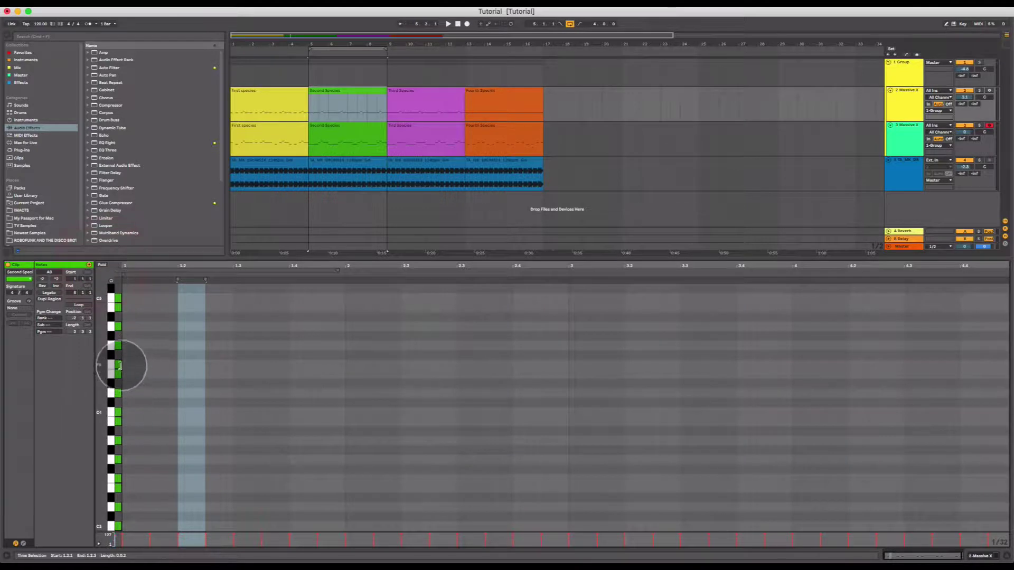
scroll(117, 426, "down", 10)
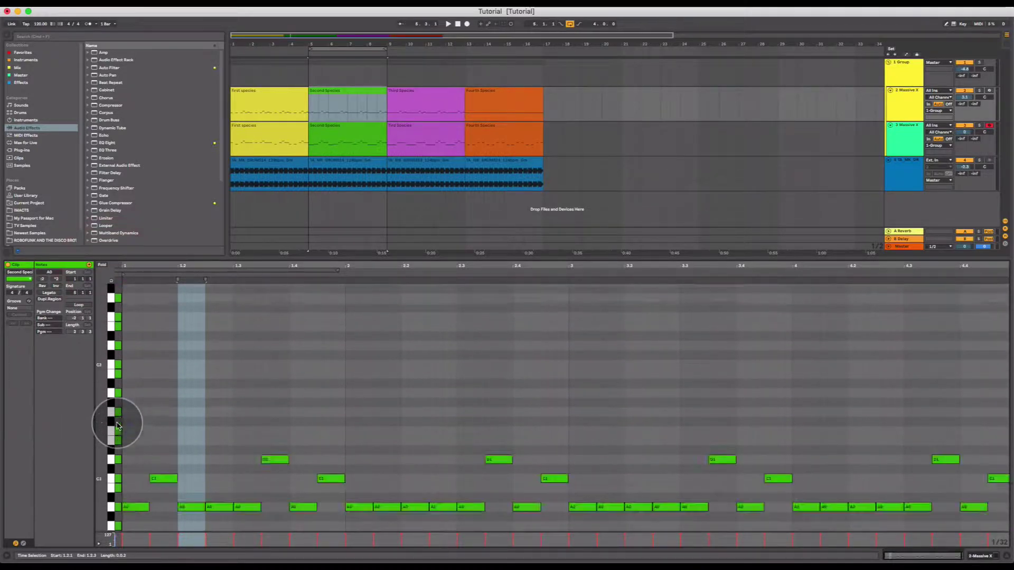
left_click(102, 266)
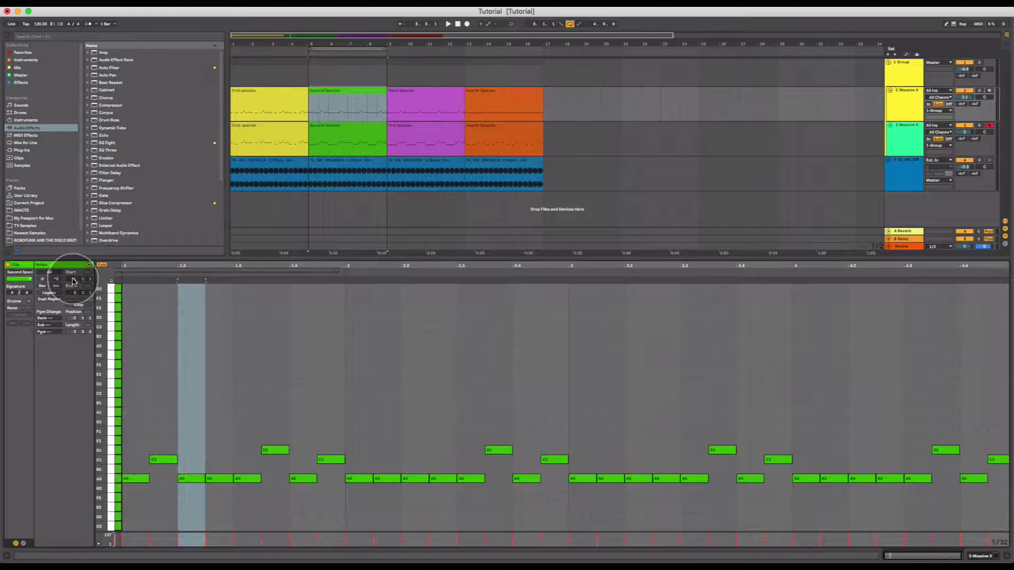
Check the G3 notes and folded pitch rows, then reselect the top-track Second Species clip.
left_click(118, 288)
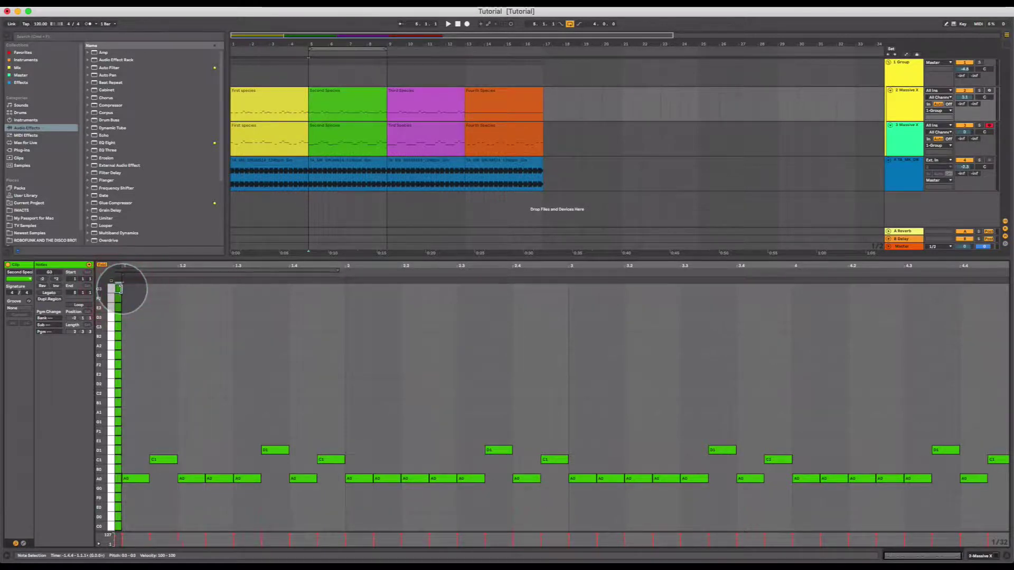
left_click(127, 333)
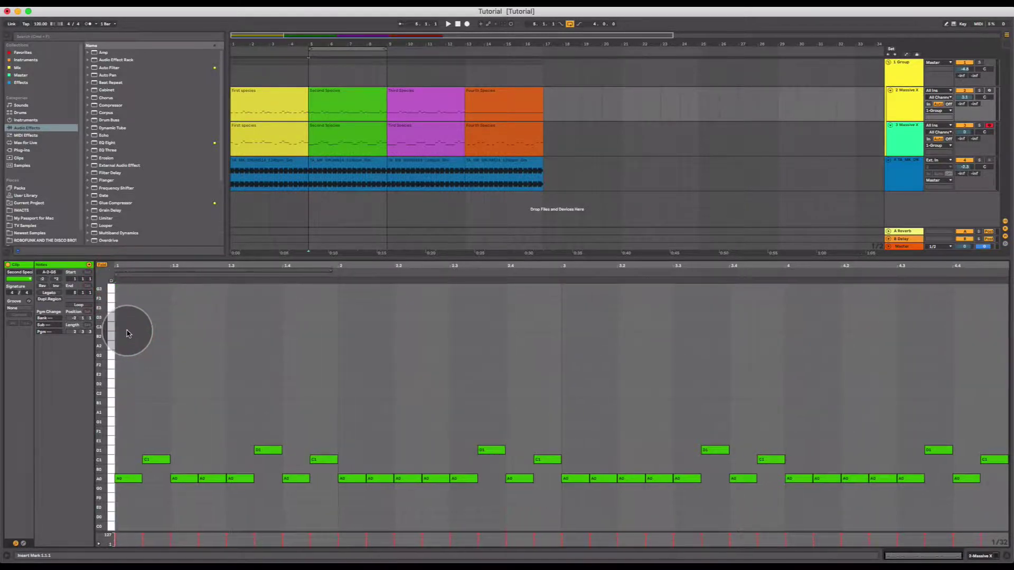
left_click(127, 334)
left_click(125, 342)
left_click(123, 350)
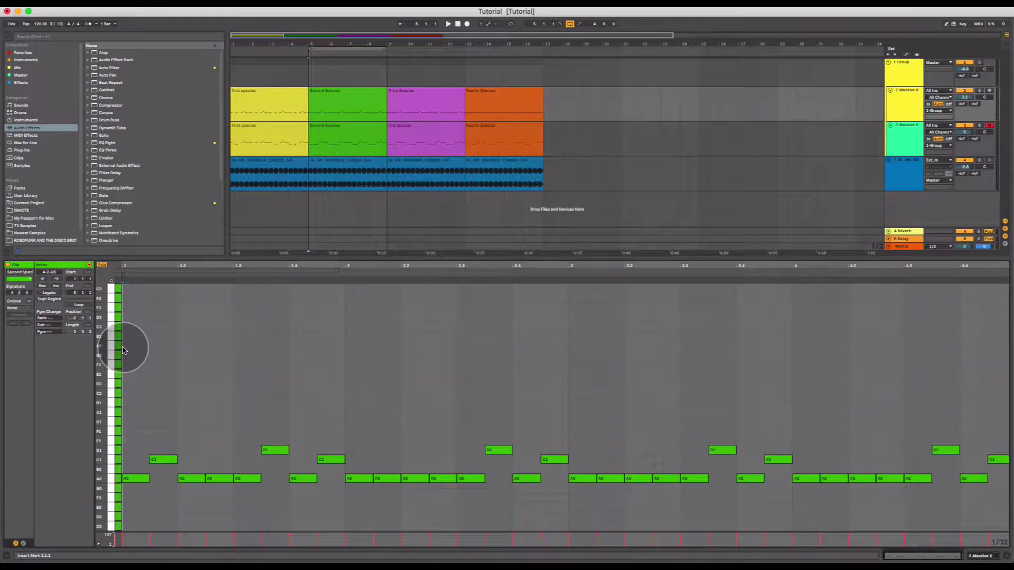
left_click(338, 94)
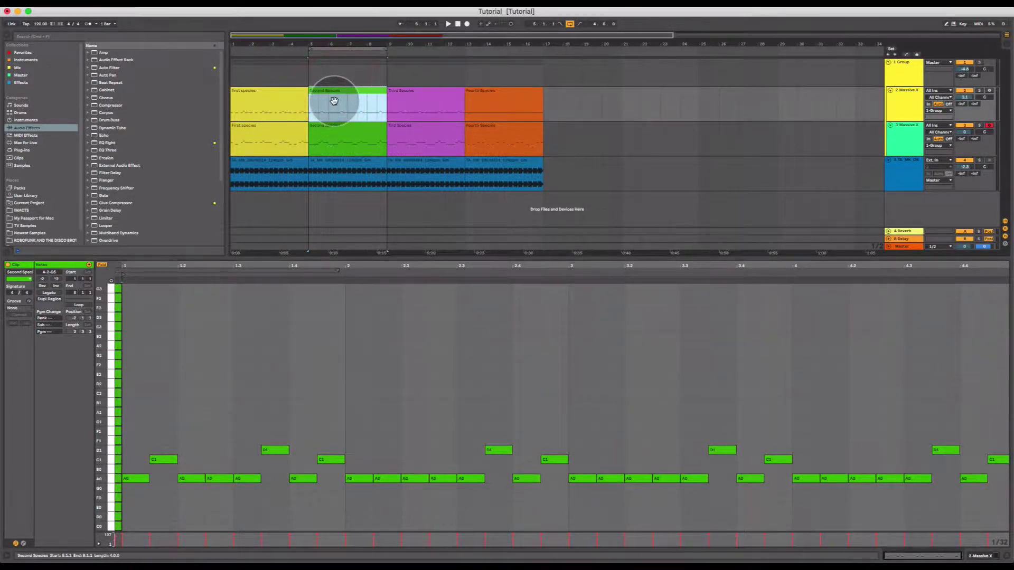
left_click(335, 124)
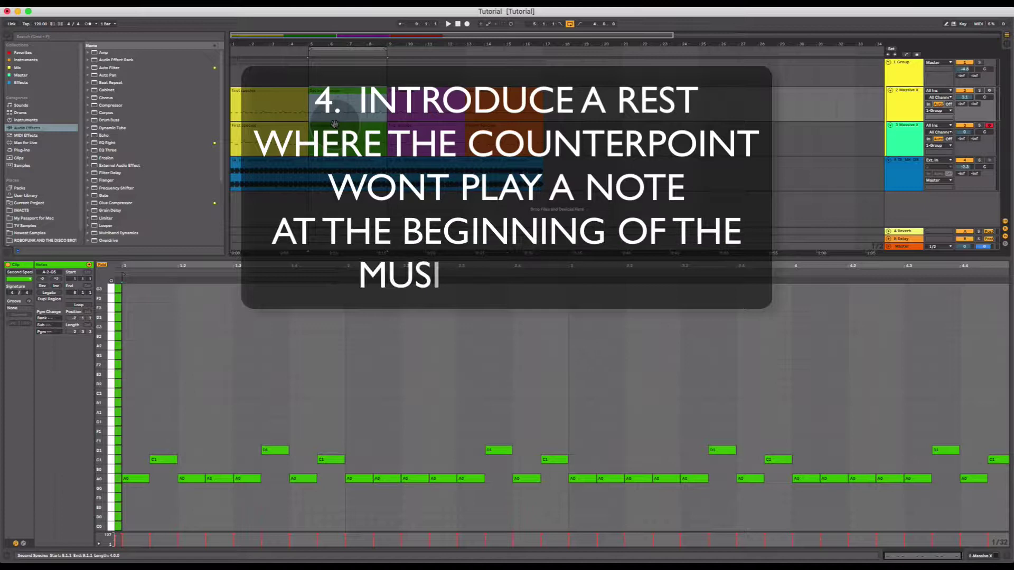
Shift-select both Second Species clips so melody and bassline share the editor.
left_click(337, 127)
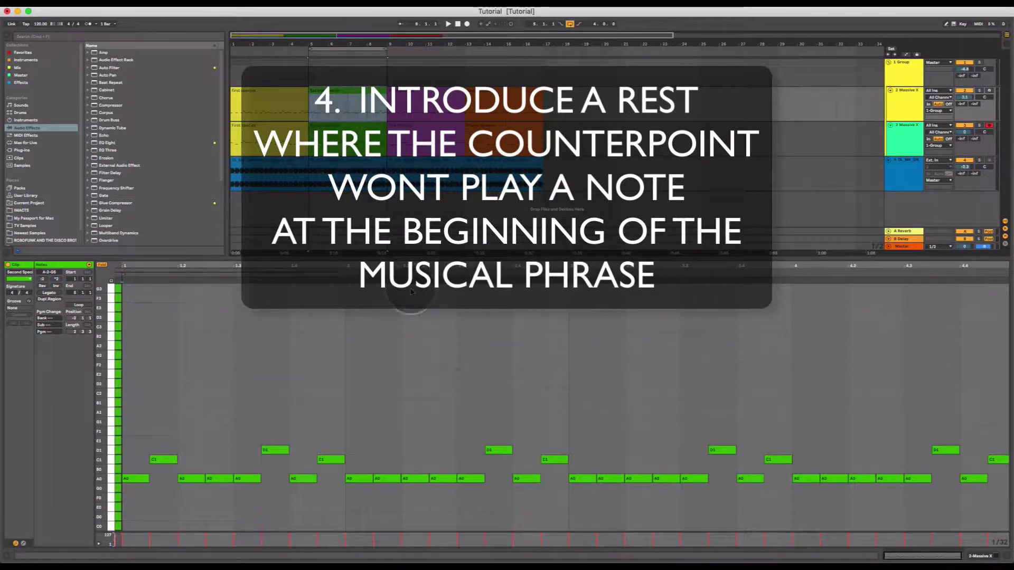
left_click(351, 127, "shift")
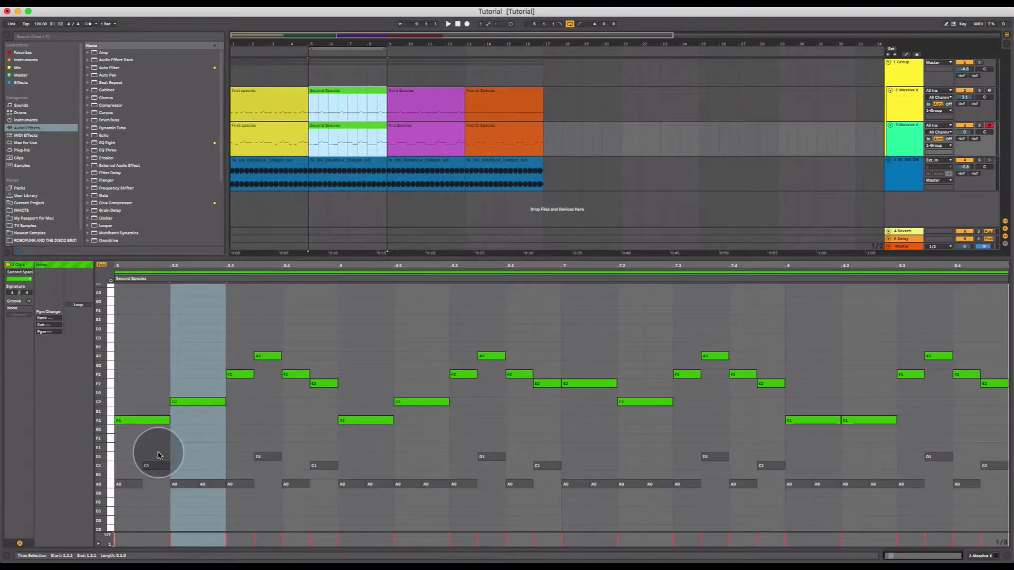
Drag the start of the opening A1 melody note right to 1.1.3, creating an opening rest.
scroll(153, 452, "down", 3)
scroll(168, 475, "up", 2)
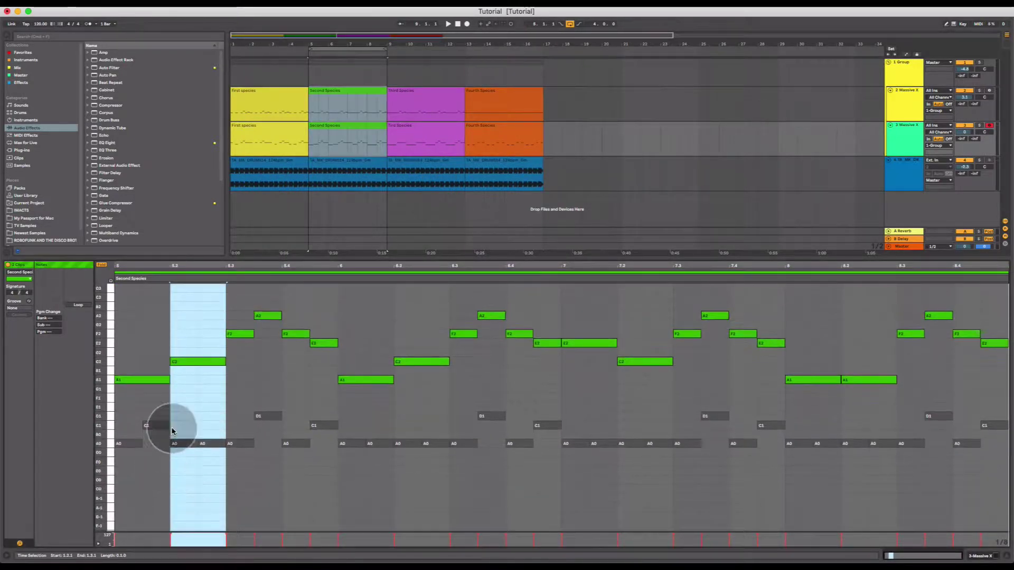
left_click(132, 442)
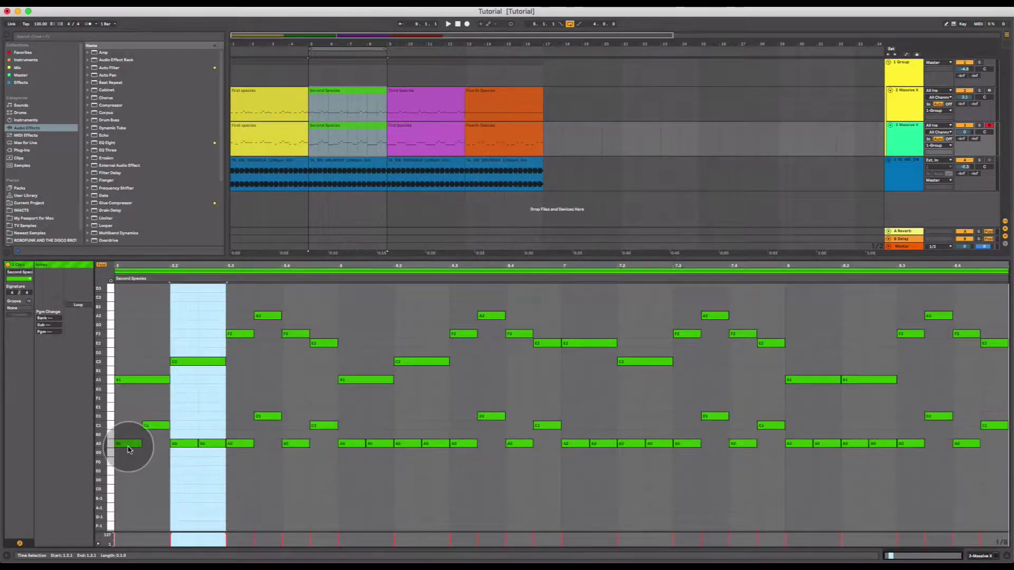
left_click(148, 432)
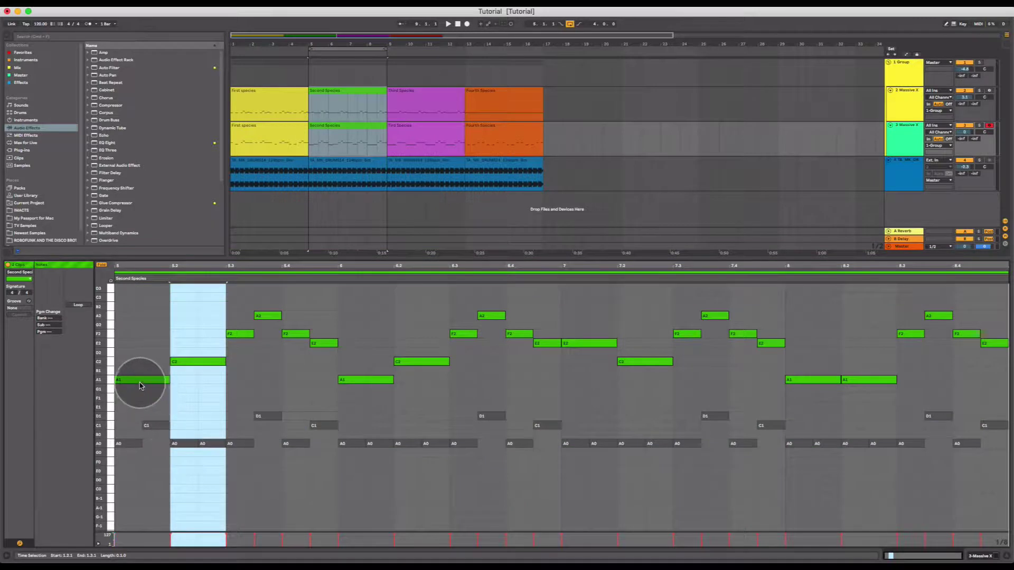
left_click(117, 382)
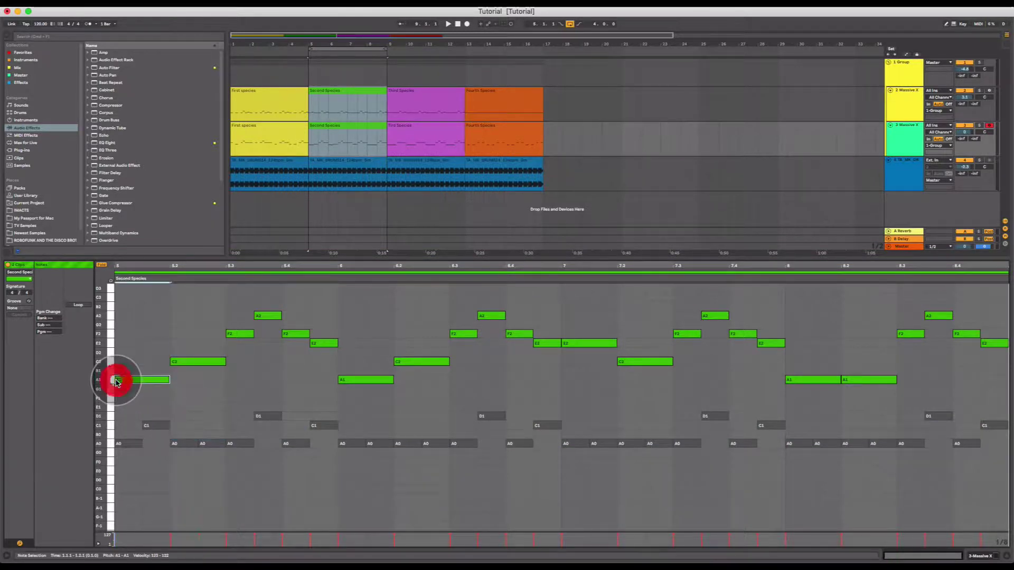
left_click_drag(123, 381, 144, 382)
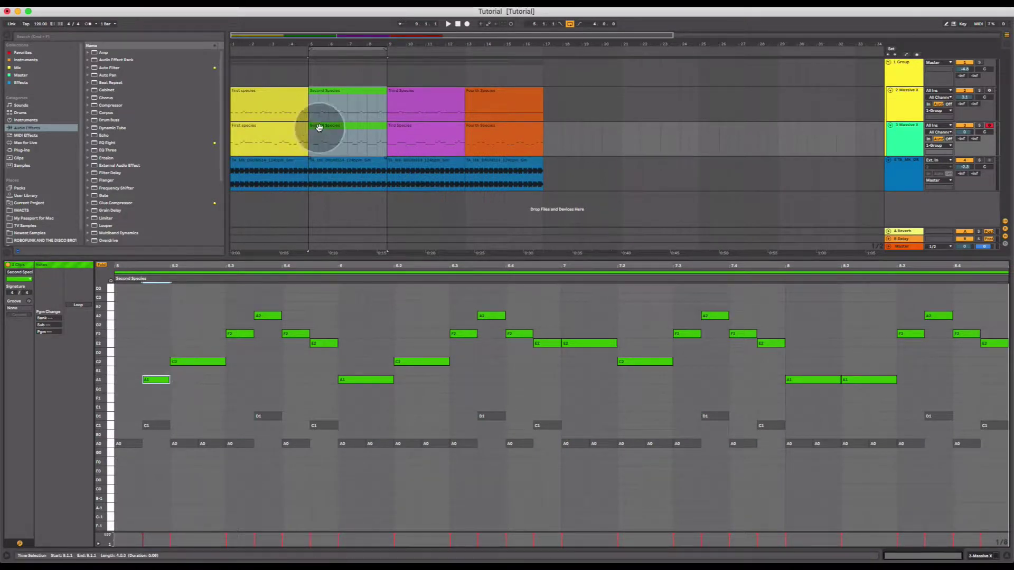
Play the Second Species phrase back, then trim the long E2 note to start around 3.1.3.
left_click(311, 110)
key("space")
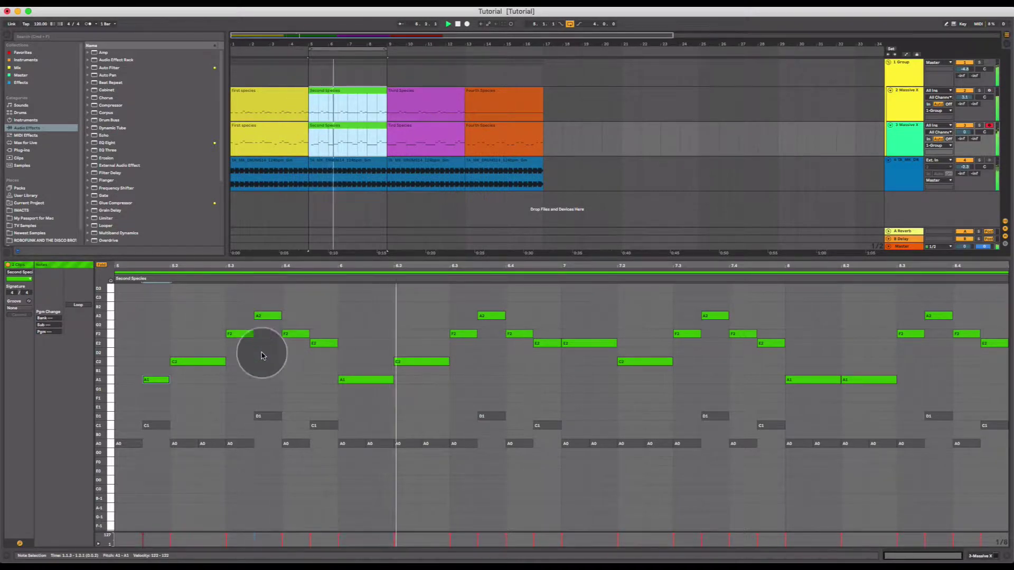
left_click(352, 382)
left_click(562, 344)
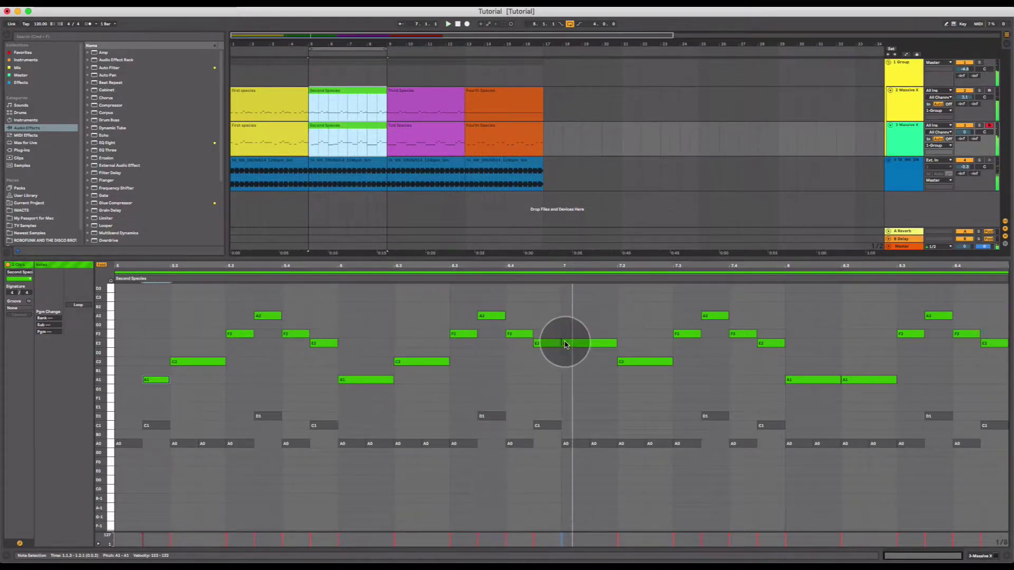
left_click(564, 344)
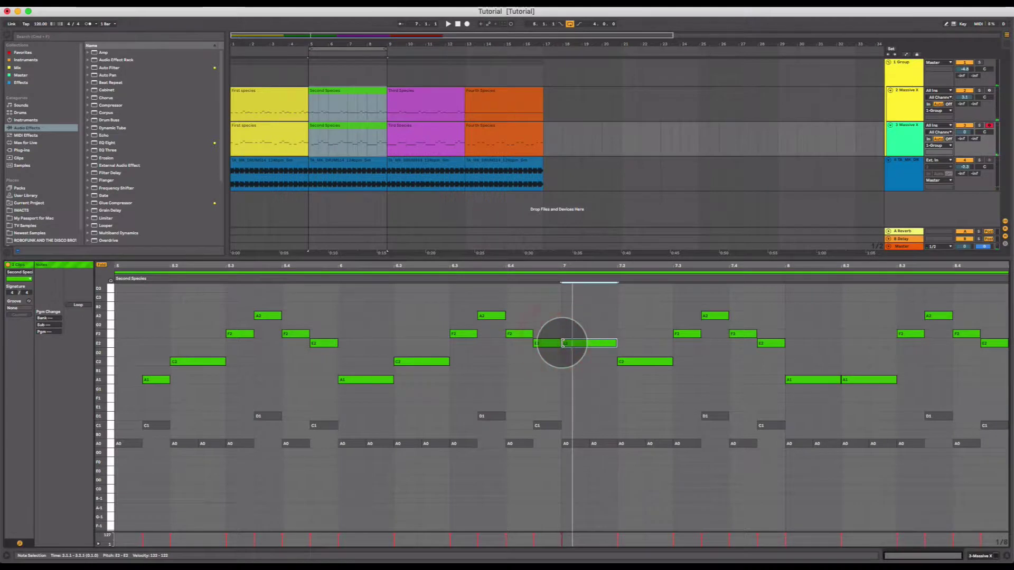
left_click(592, 346)
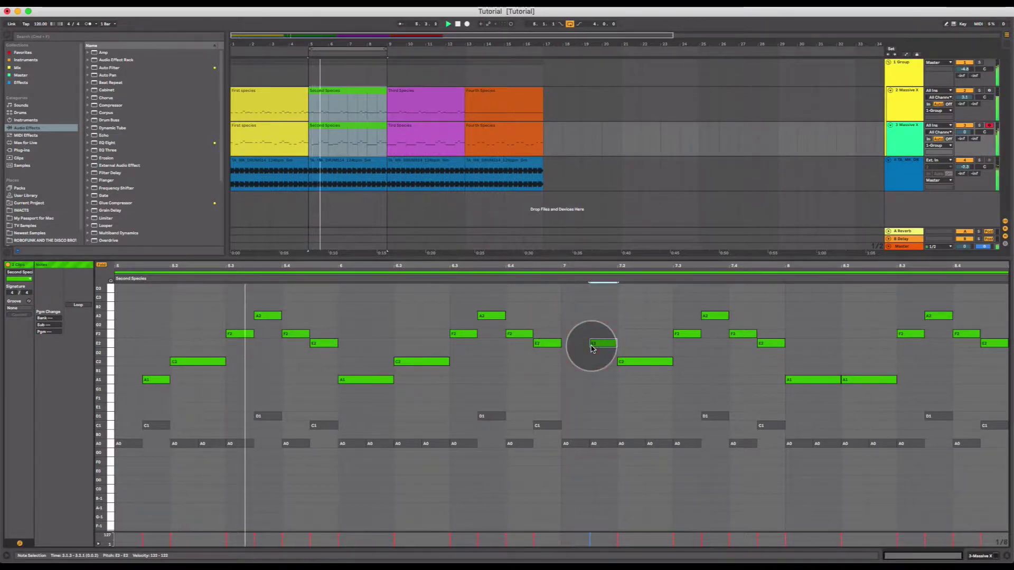